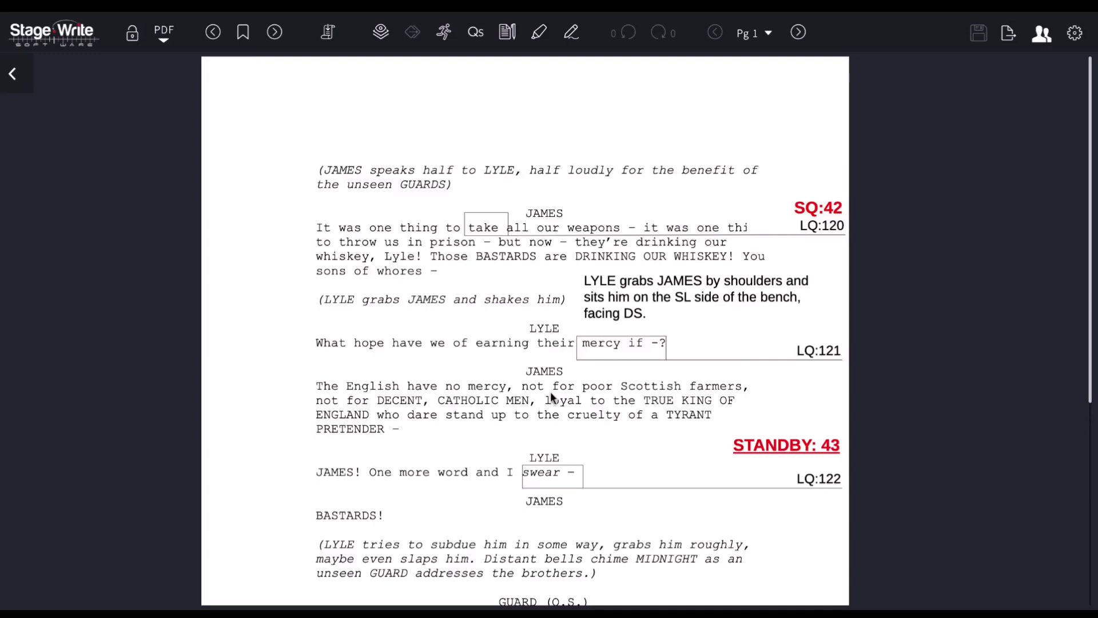
Step: Lock the script into page-turning mode and turn forward two spreads in Book View
left_click(166, 35)
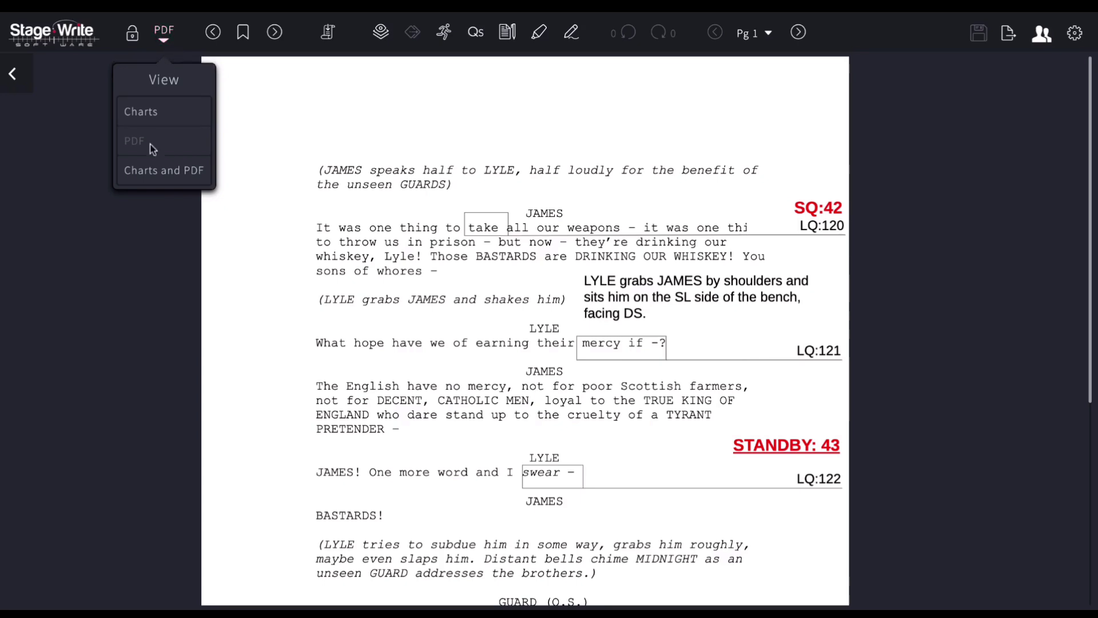
left_click(254, 128)
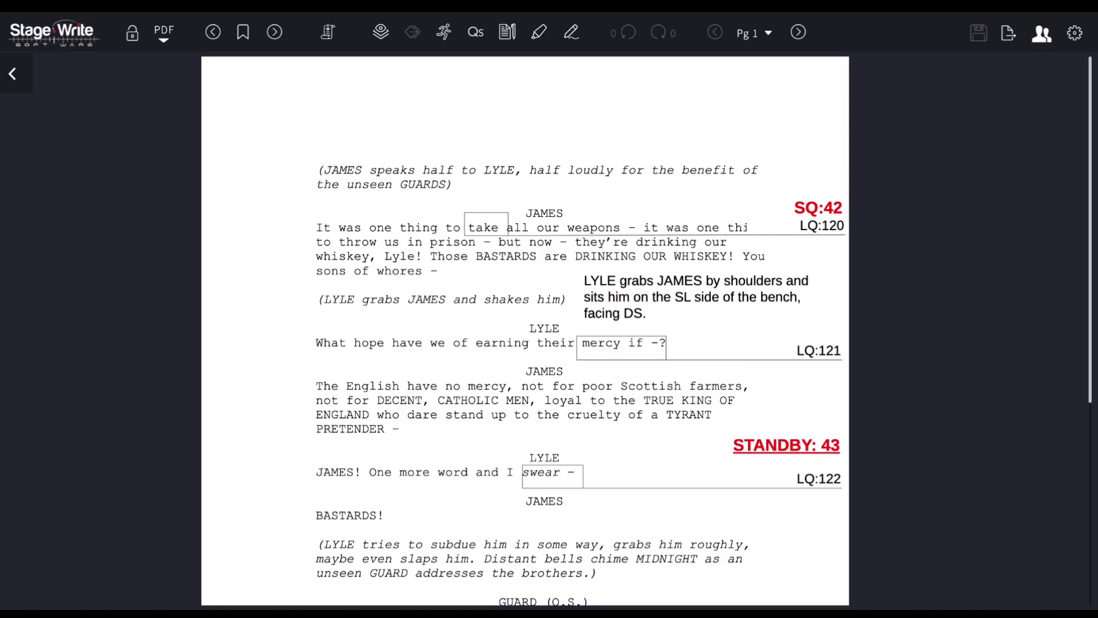
left_click(132, 35)
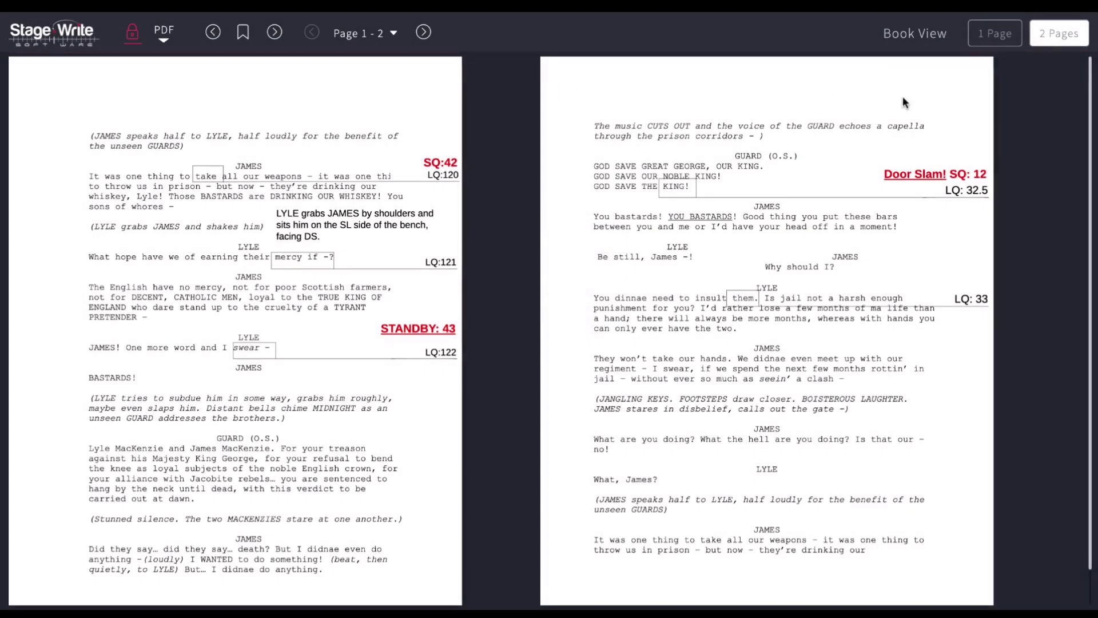
left_click(875, 184)
left_click(875, 184)
Step: Flip back through the pages, switch to 1 Page view, and unlock navigation to resume editing
key("Right")
key("Left")
key("Left")
key("Left")
key("Left")
left_click(990, 35)
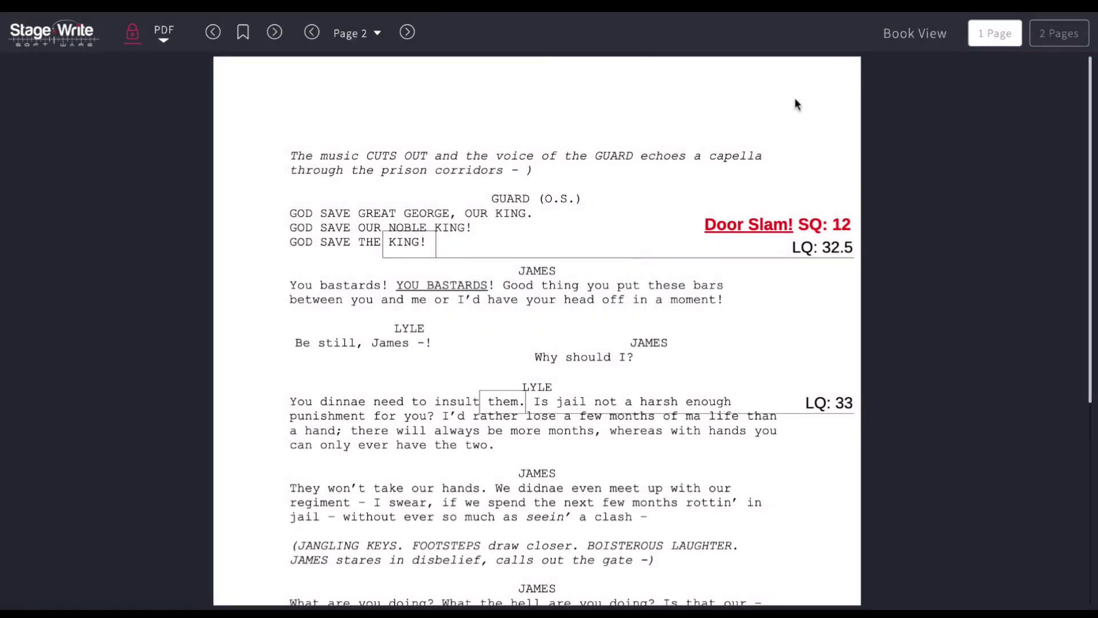
left_click(131, 37)
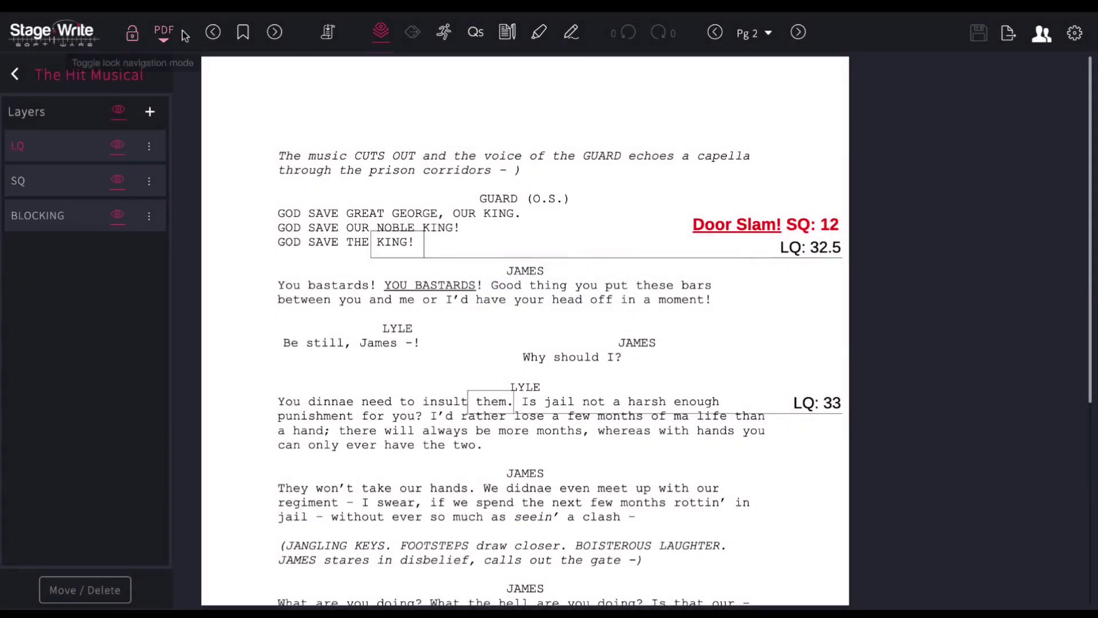
Step: Jump through the bookmarks Scene 1, Scene 3, Scene 4 and Beautiful Things, then back to Scene 1
left_click(244, 35)
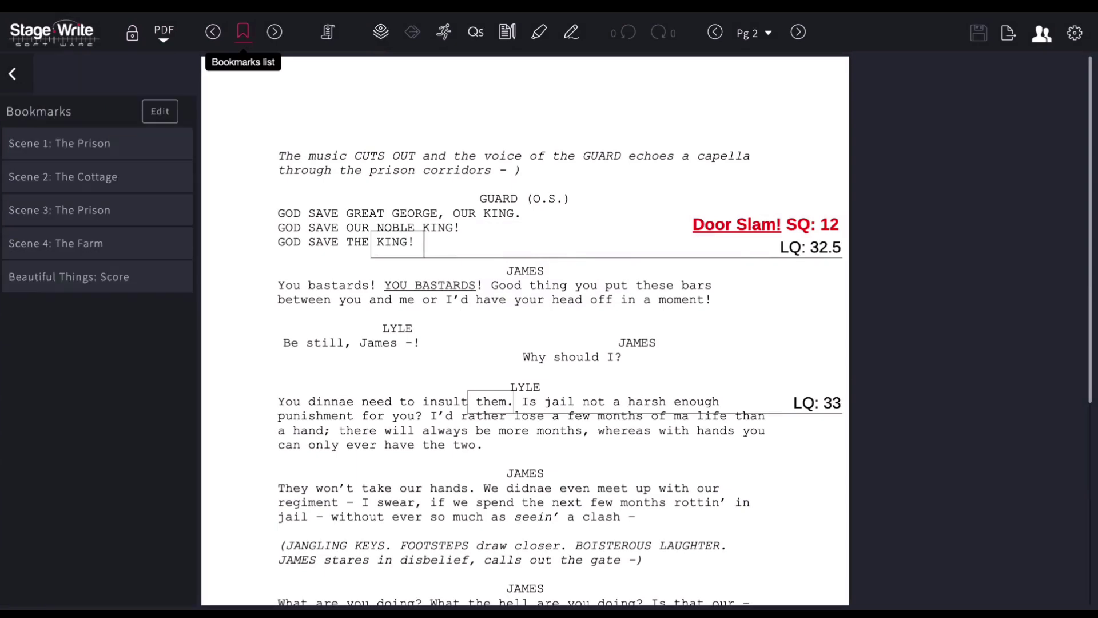
left_click(75, 152)
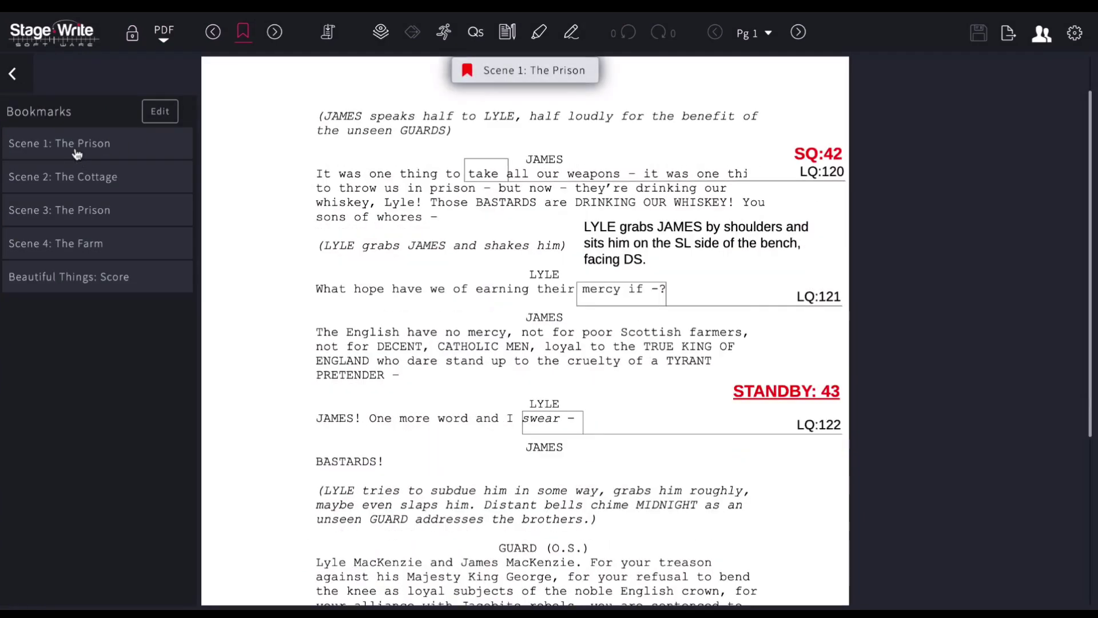
left_click(69, 228)
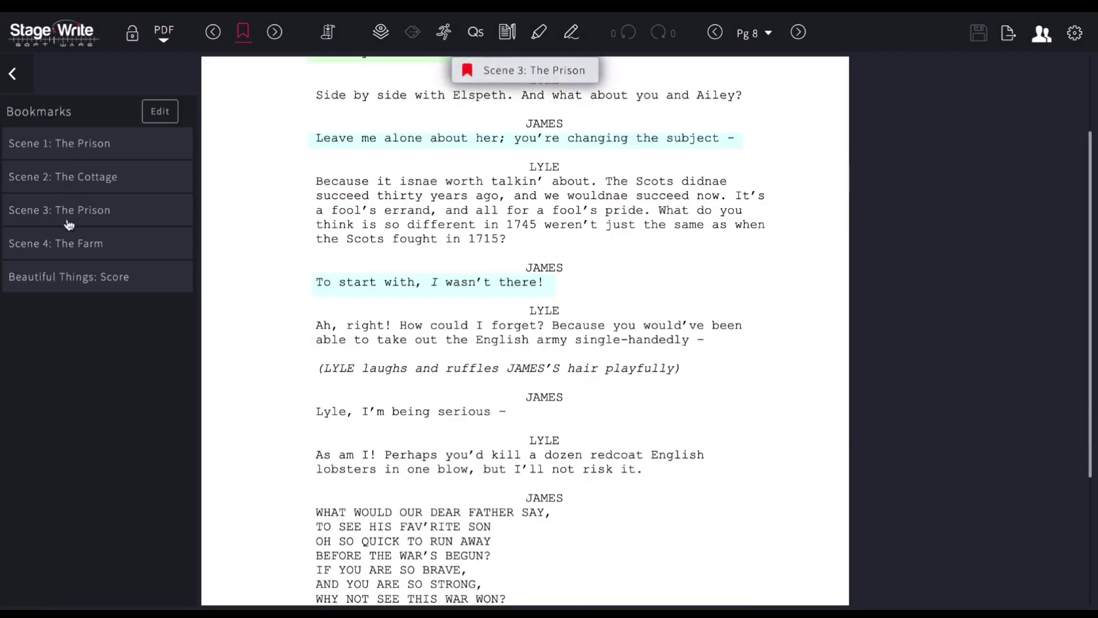
left_click(75, 245)
left_click(81, 277)
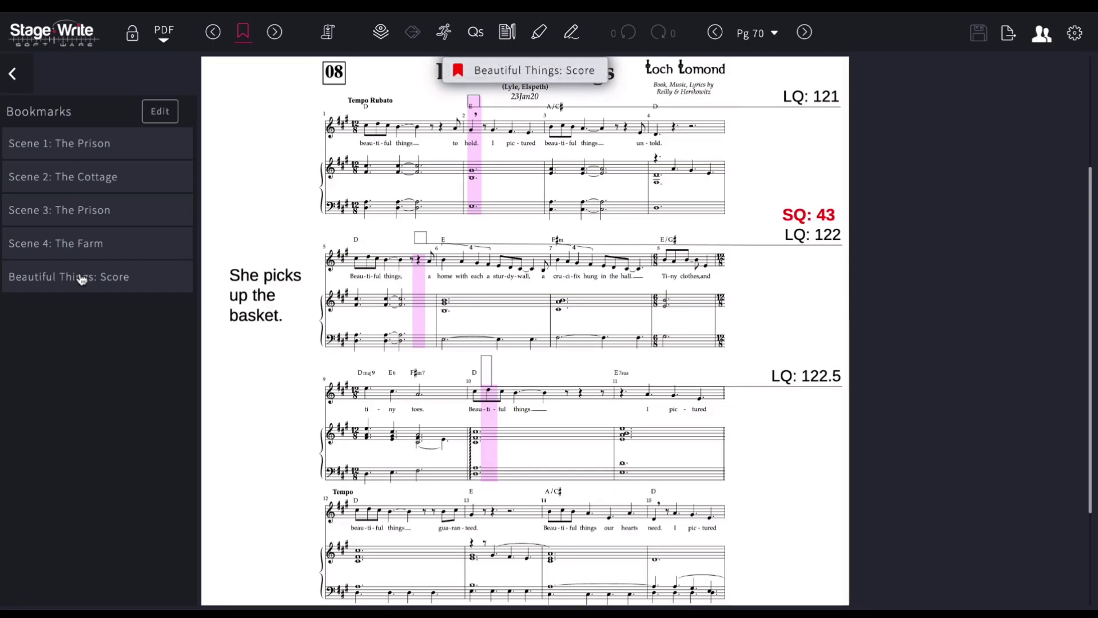
left_click(86, 148)
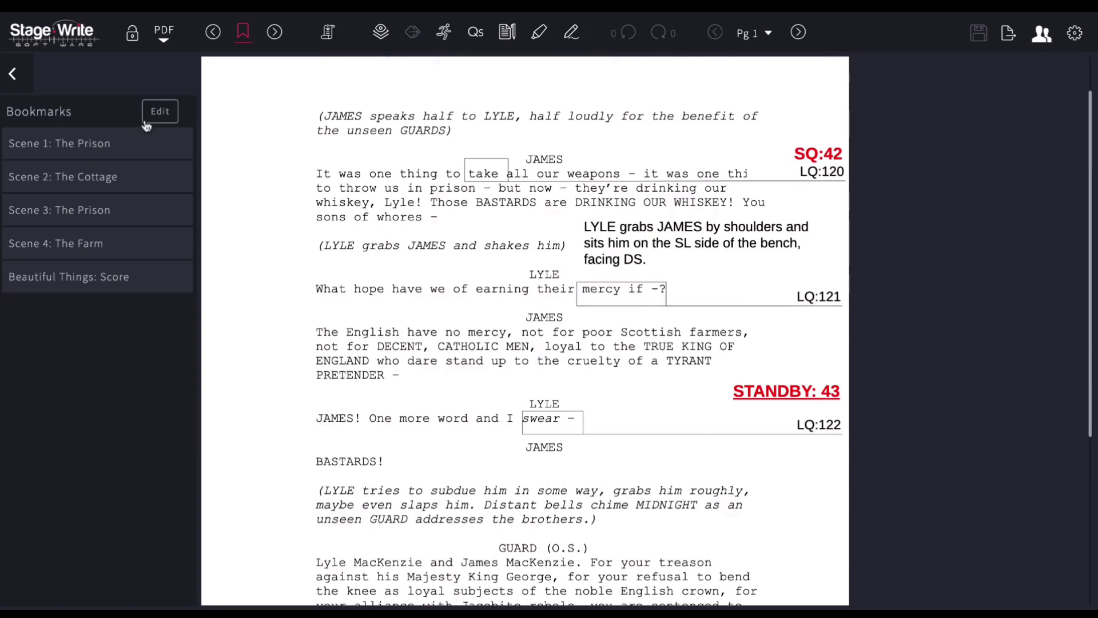
Step: Add a bookmark named 'New Bookmark' on page 1 just below BASTARDS!
left_click(162, 113)
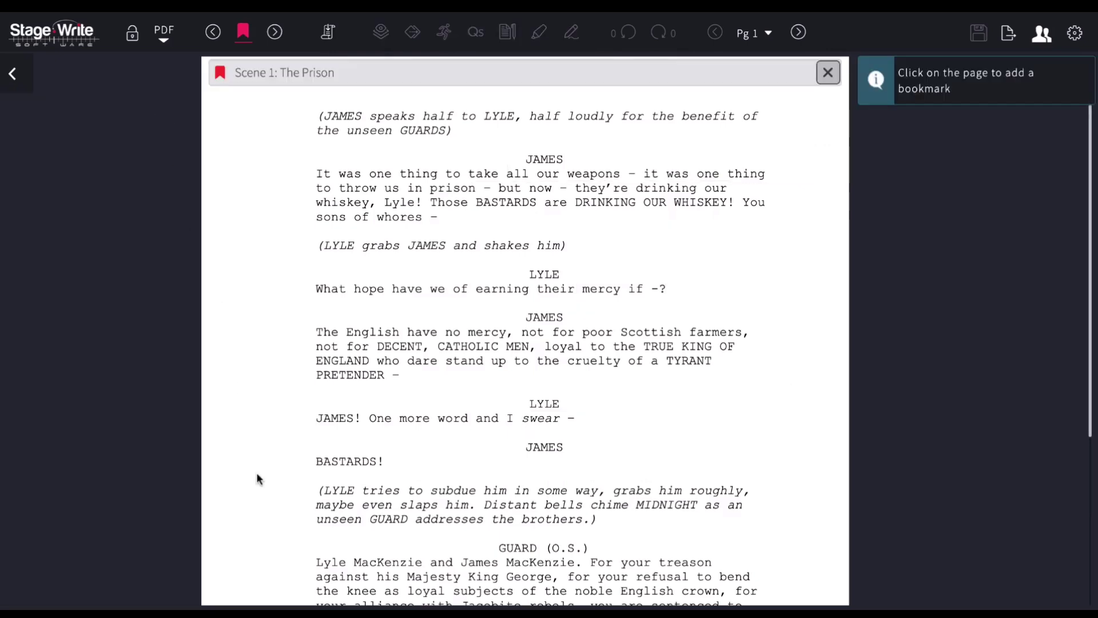
left_click(240, 483)
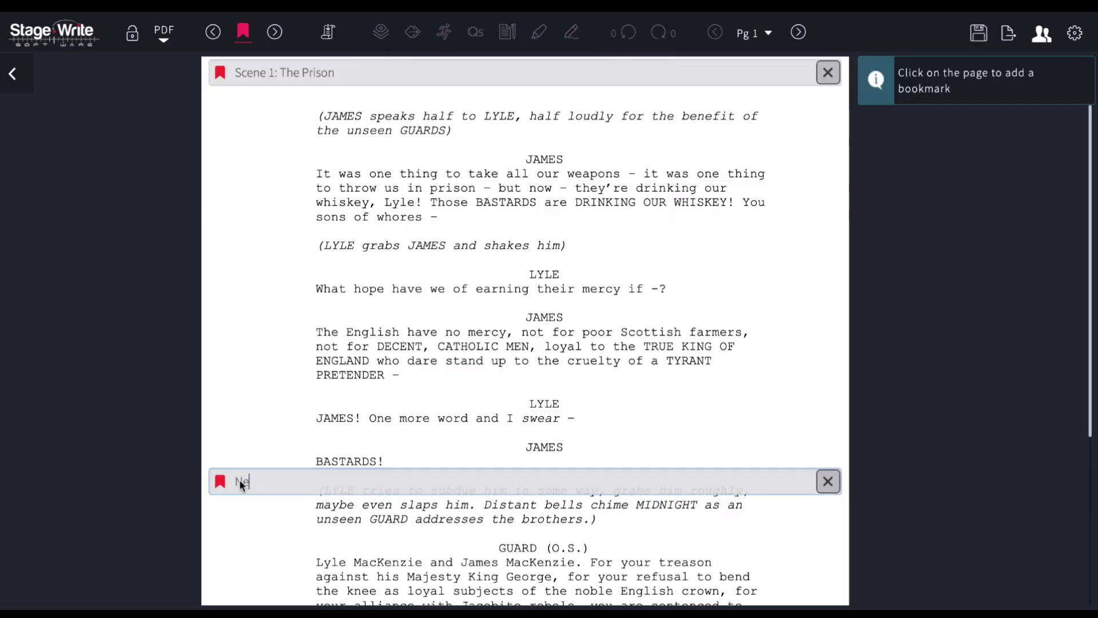
type("New Bo")
type("okwo")
key("BackSpace")
key("BackSpace")
type("mark")
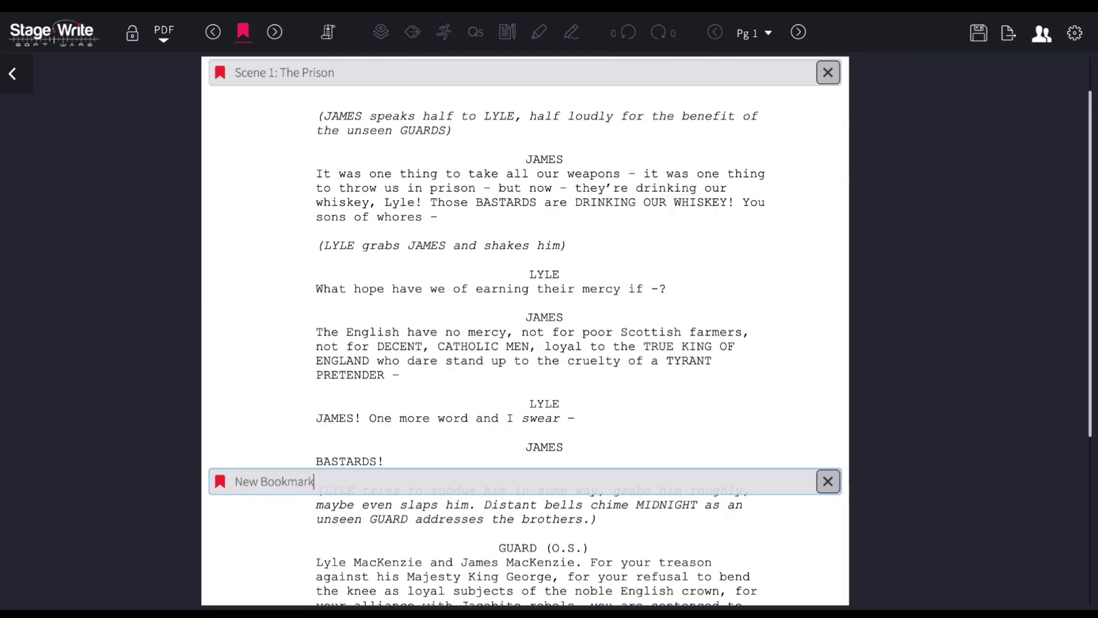
left_click(239, 30)
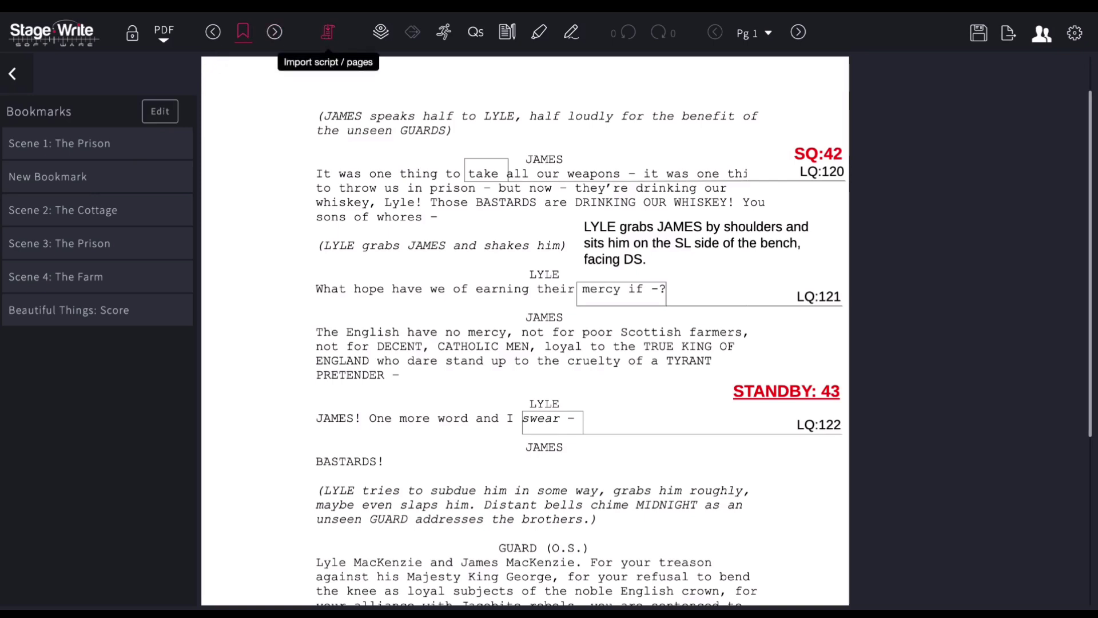
Step: Look over the PDF import options and move on to page 2 of the script
left_click(327, 32)
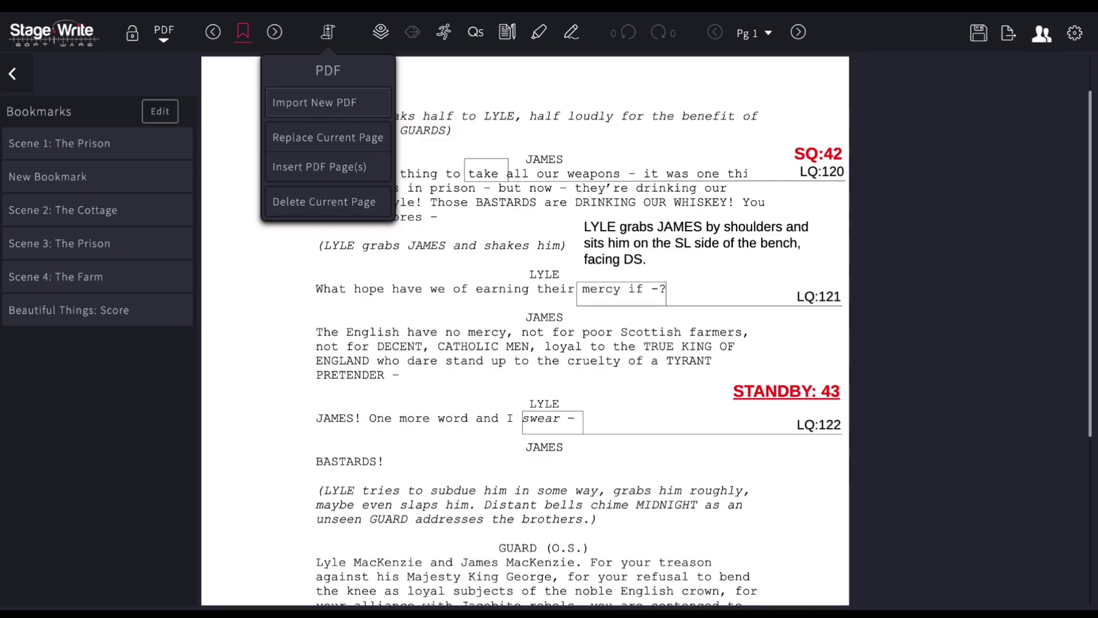
left_click(799, 32)
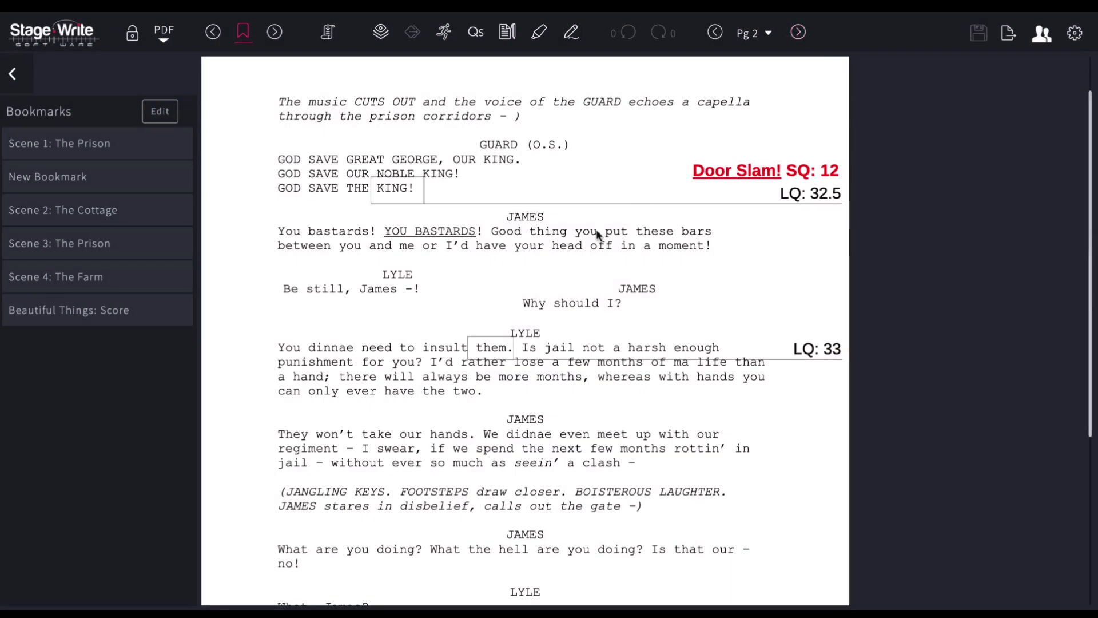
scroll(530, 334, "down", 2)
scroll(529, 335, "down", 2)
scroll(530, 334, "up", 5)
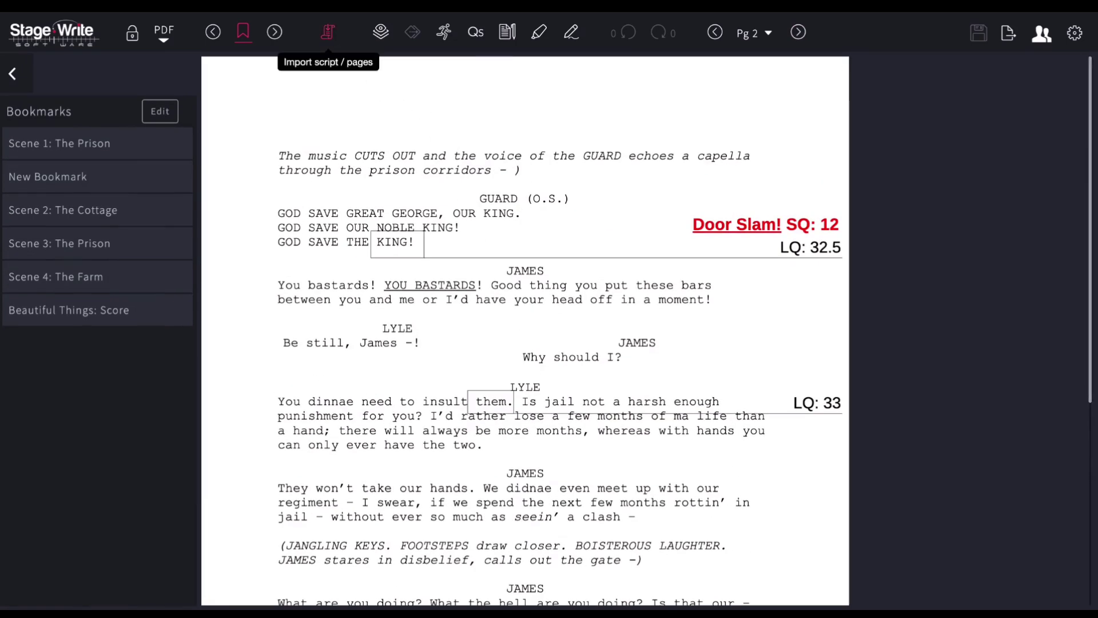
Step: Replace page 2 with the first page of the imported PDF, confirming with YES
left_click(329, 34)
left_click(308, 143)
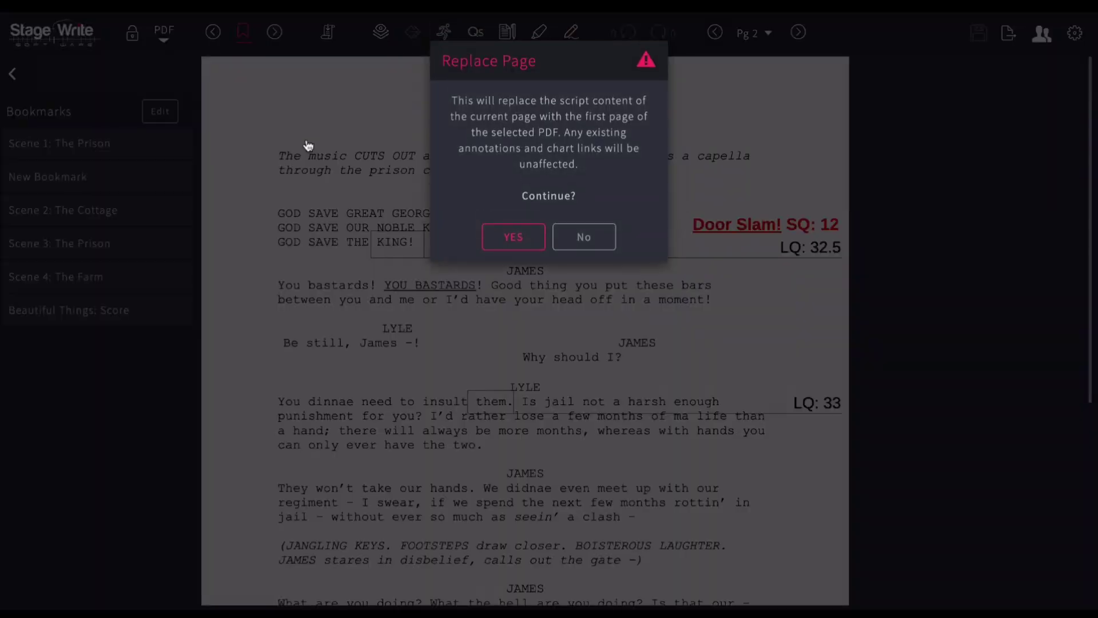
left_click(512, 237)
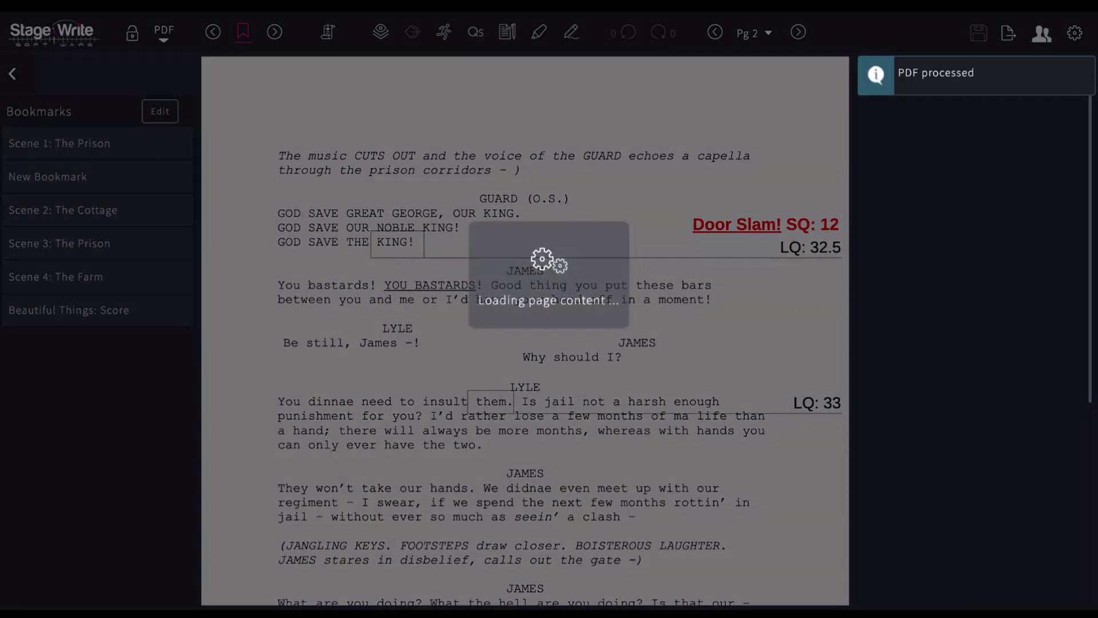
scroll(599, 300, "down", 3)
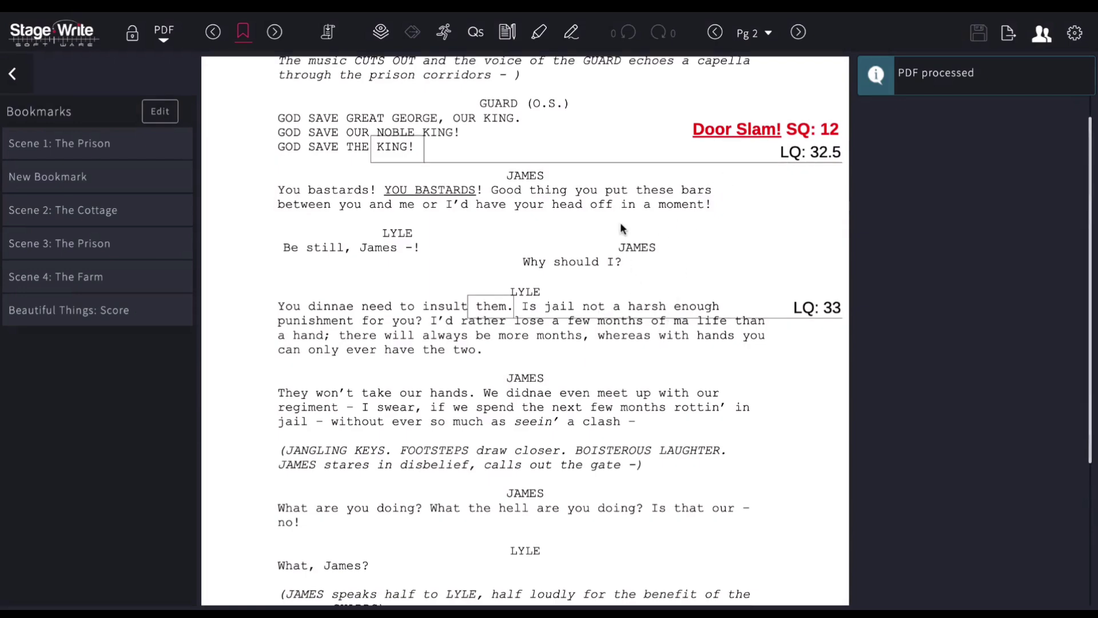
scroll(616, 303, "down", 6)
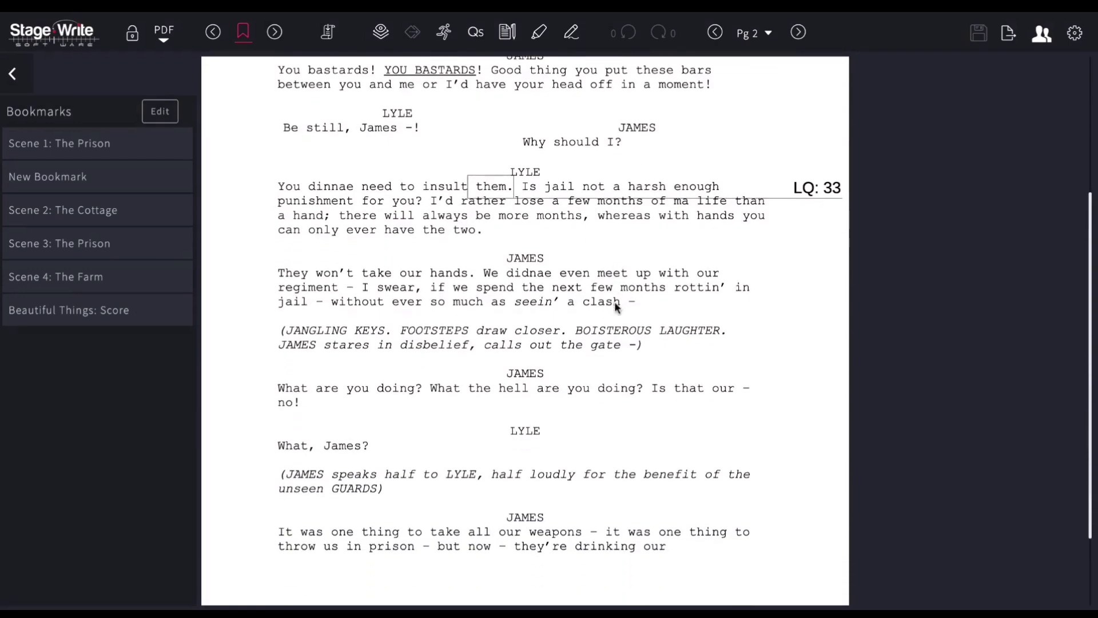
scroll(616, 308, "up", 9)
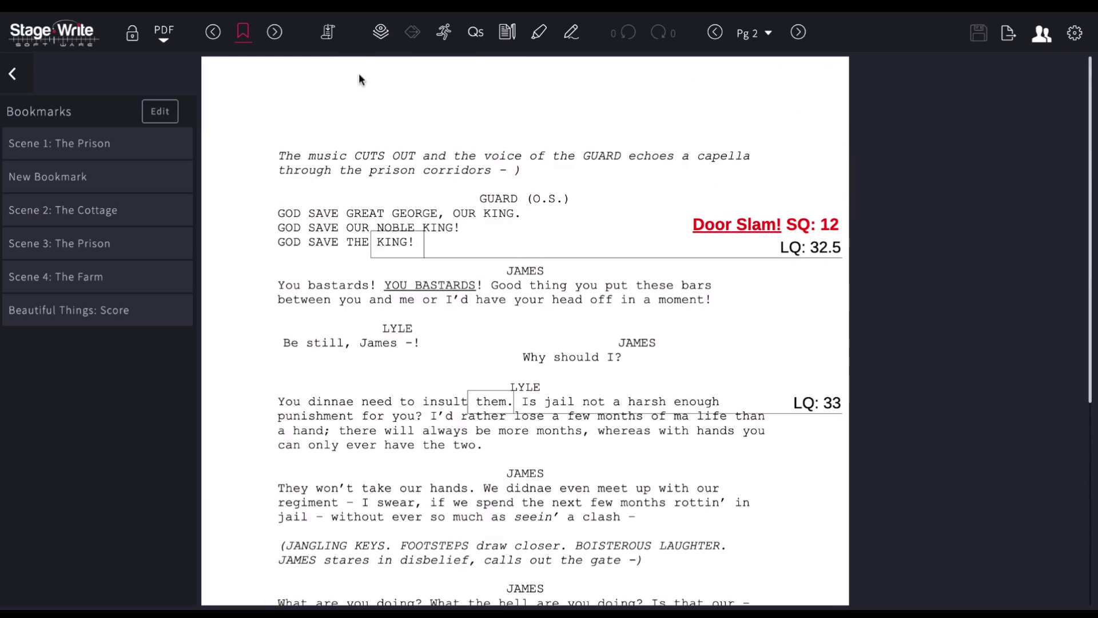
Step: Review the PDF options for inserting pages and page options, then close the menu unchanged
left_click(329, 40)
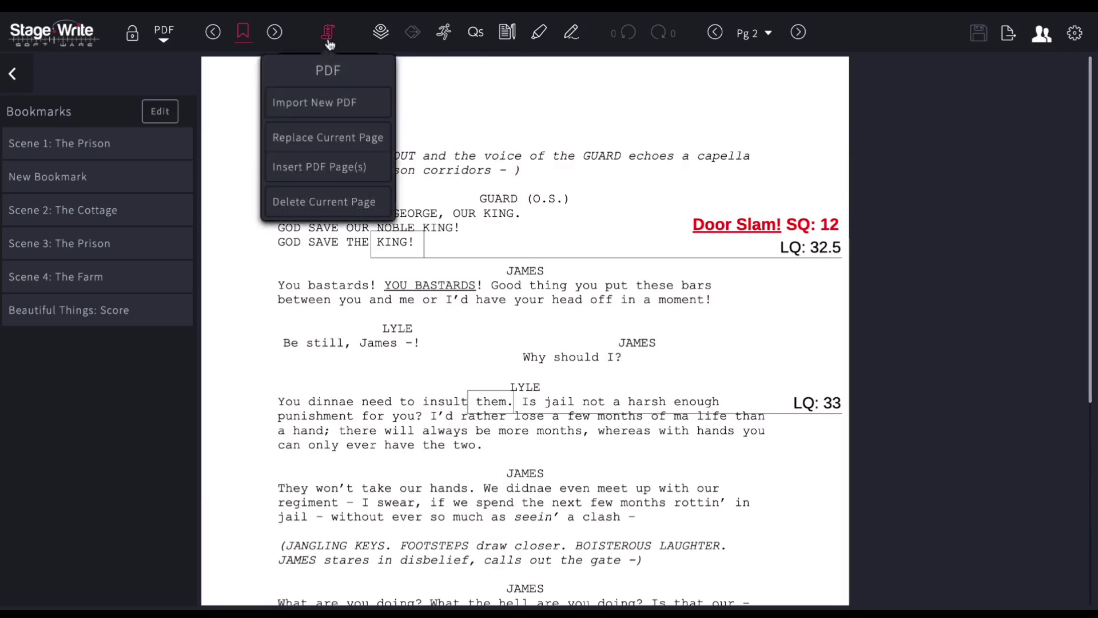
left_click(317, 170)
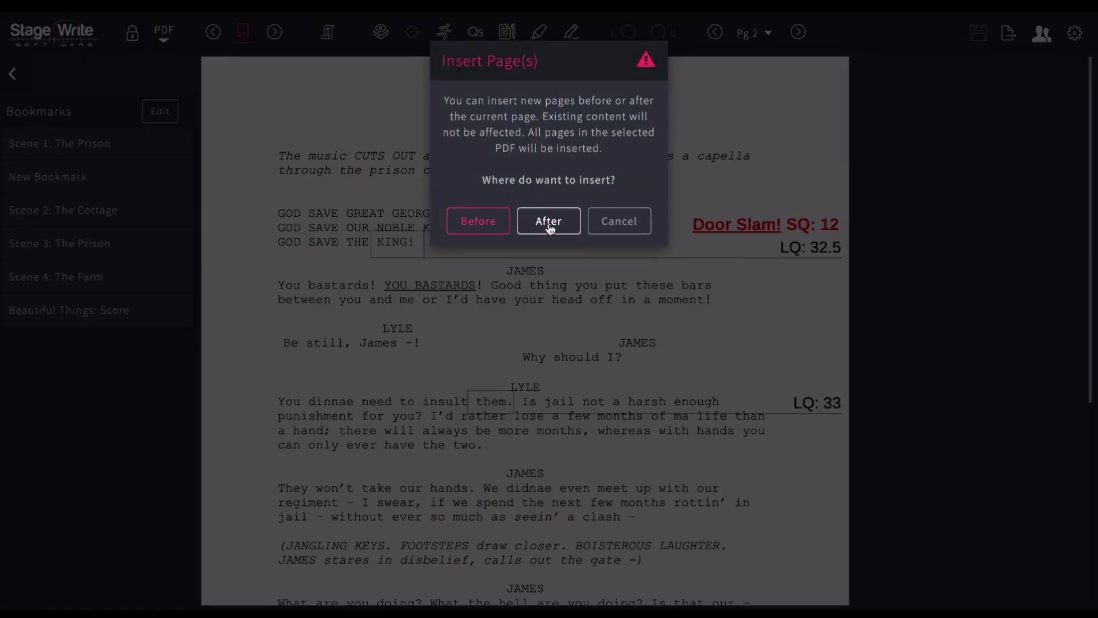
left_click(610, 223)
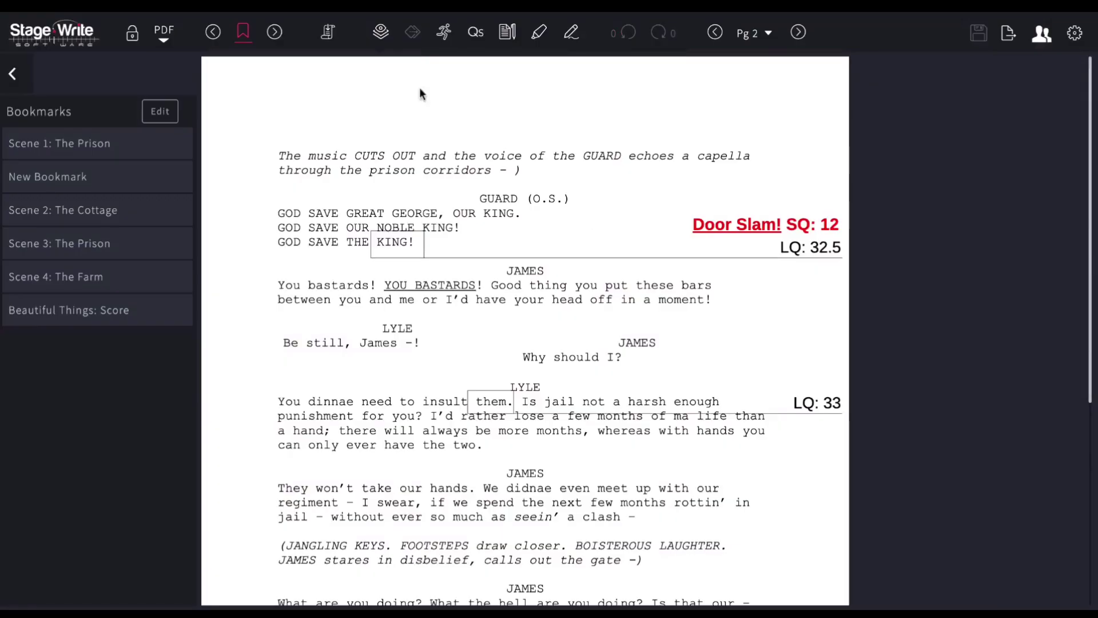
left_click(337, 35)
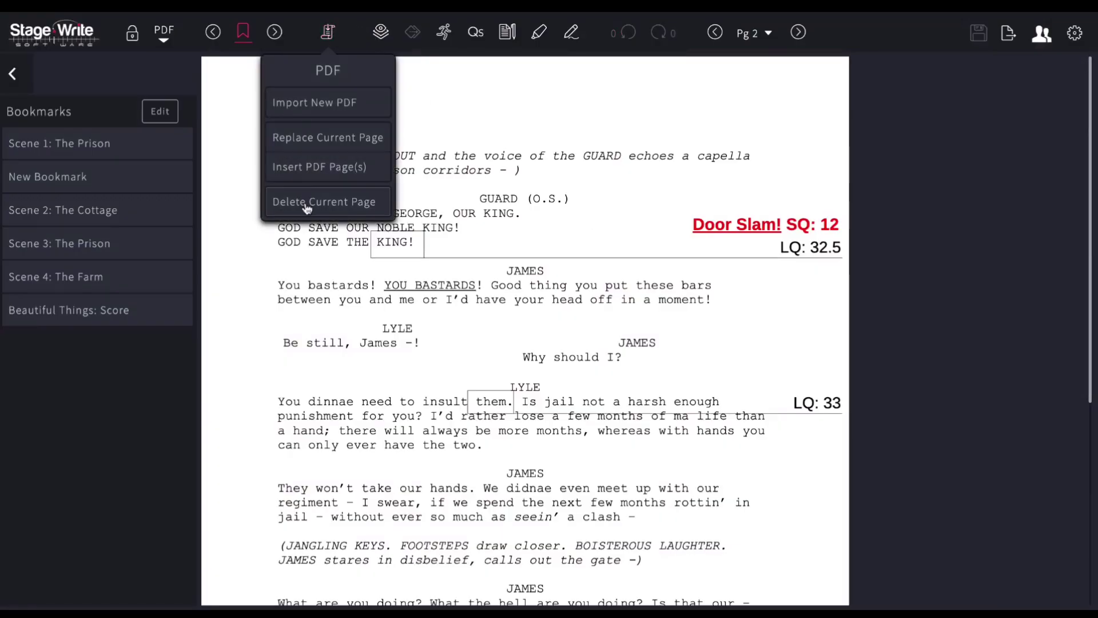
left_click(327, 32)
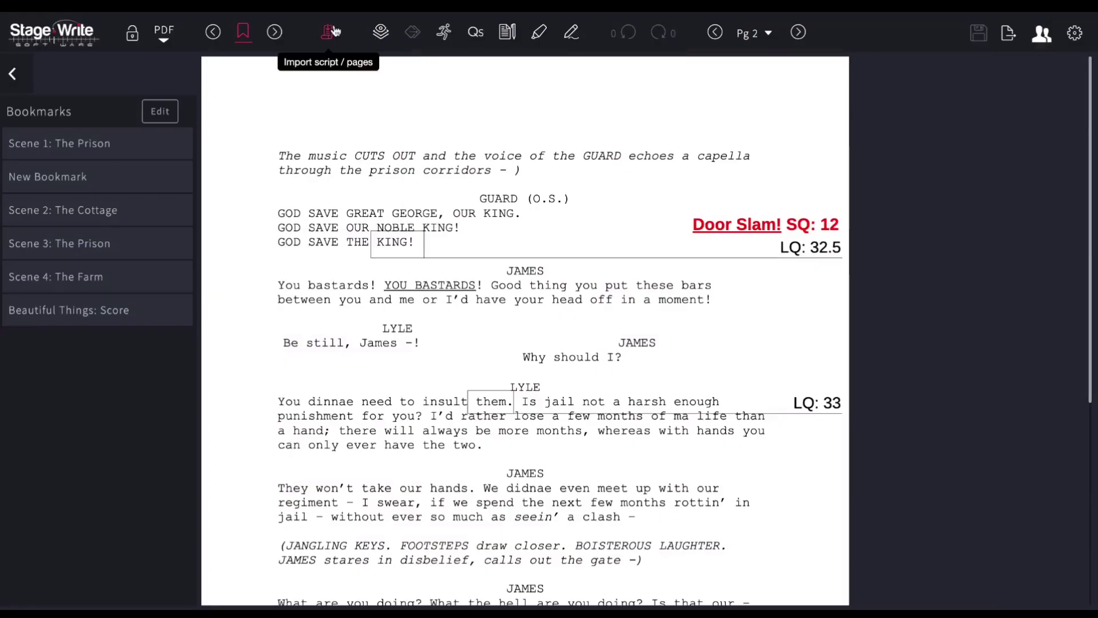
Step: On page 1, hide and reshow the BLOCKING and SQ layers, then all layers at once
left_click(377, 34)
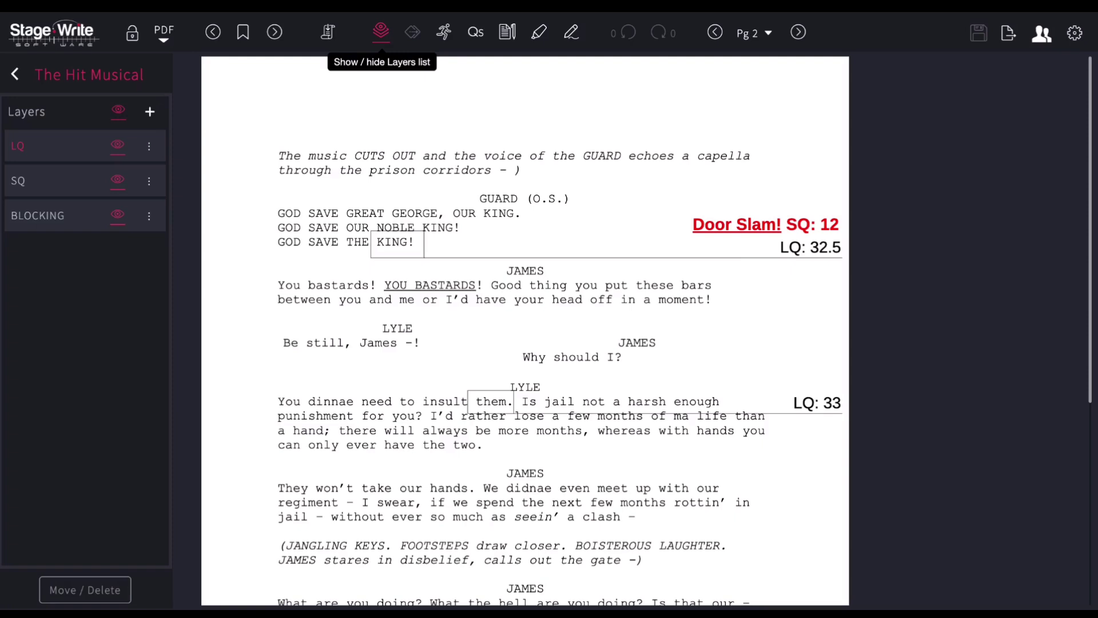
left_click(715, 32)
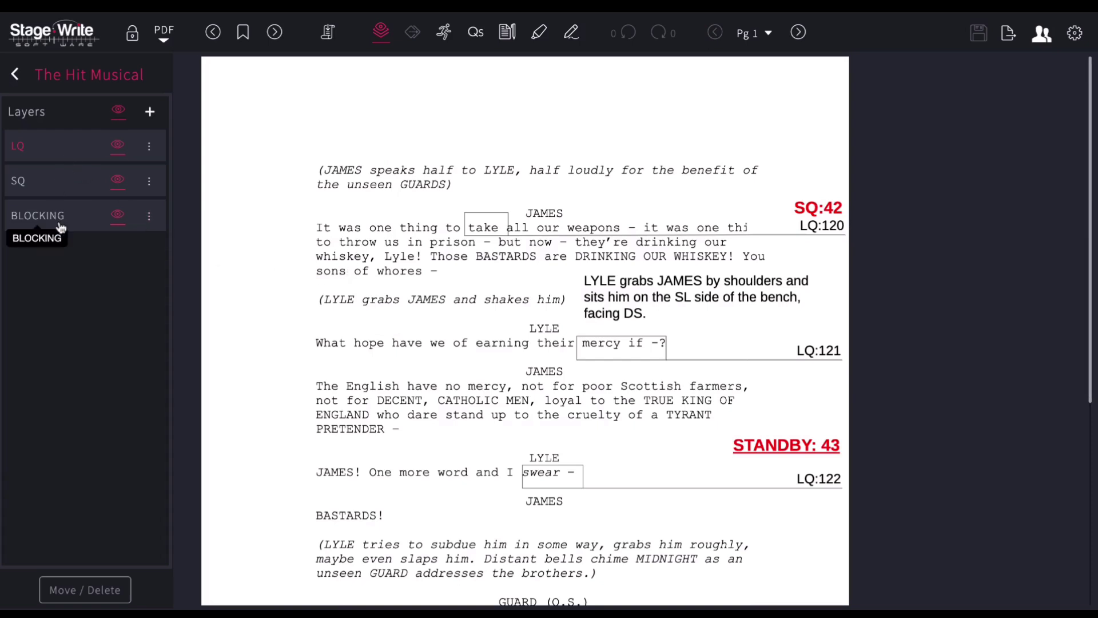
left_click(117, 215)
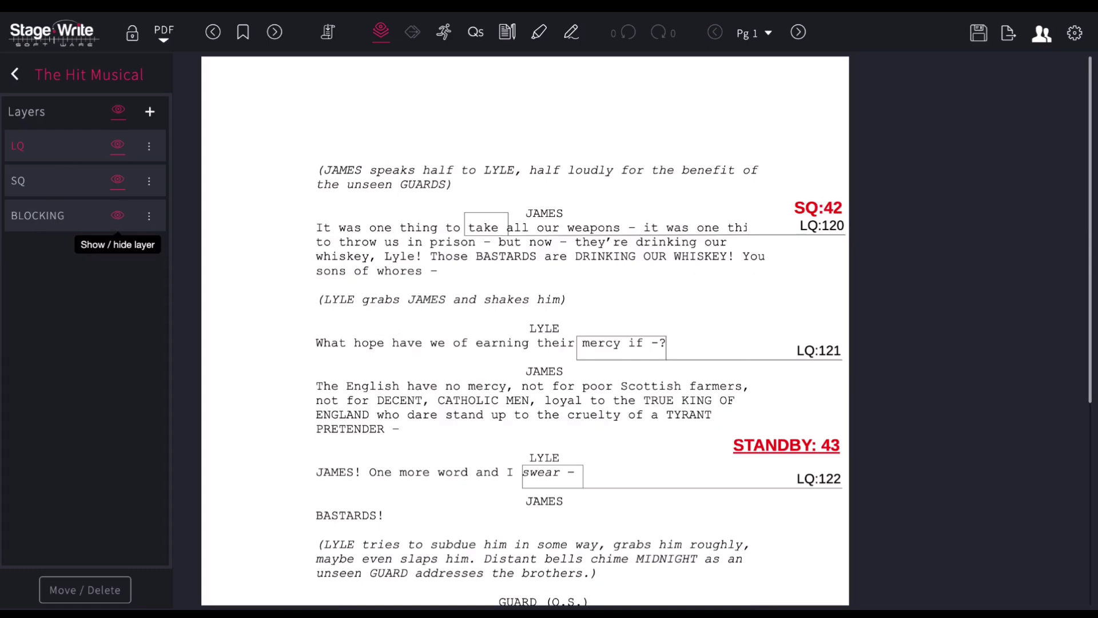
left_click(119, 183)
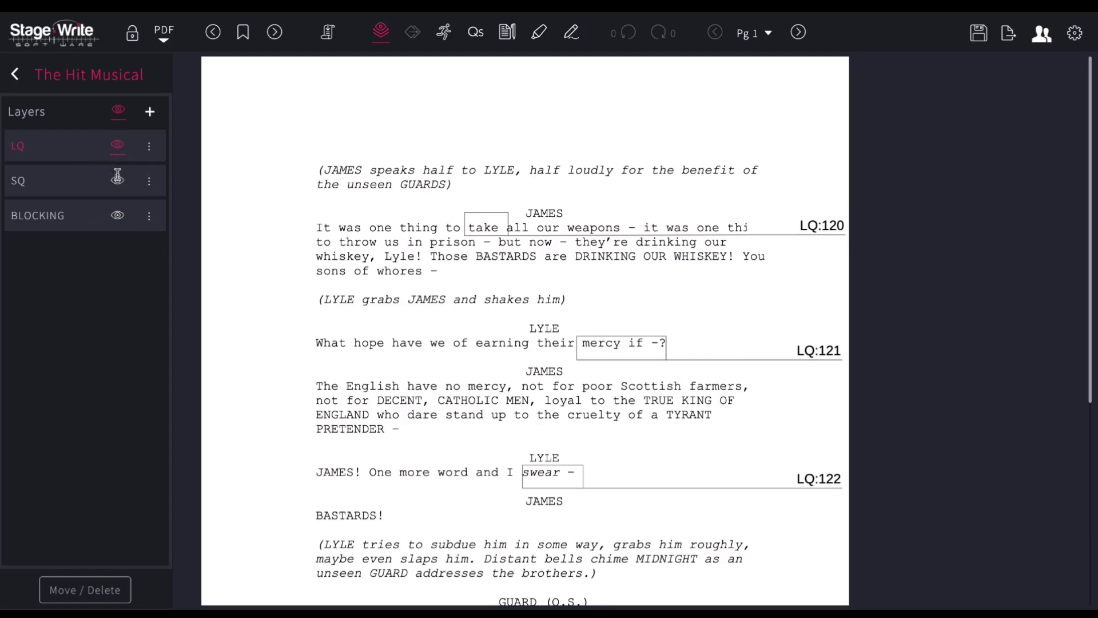
left_click(117, 177)
left_click(117, 216)
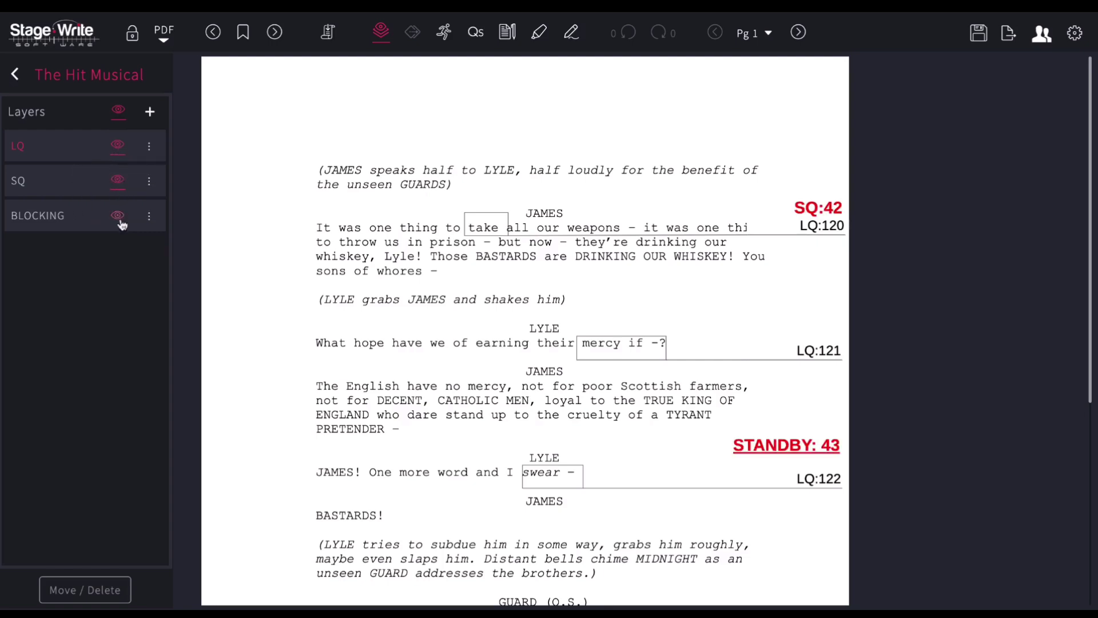
left_click(118, 112)
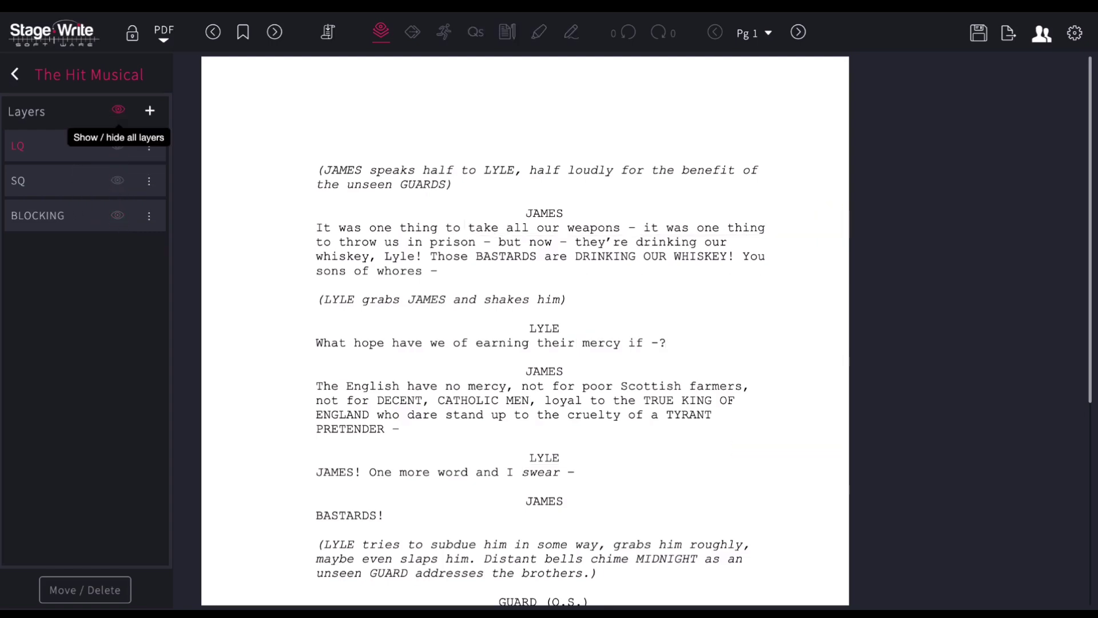
left_click(118, 110)
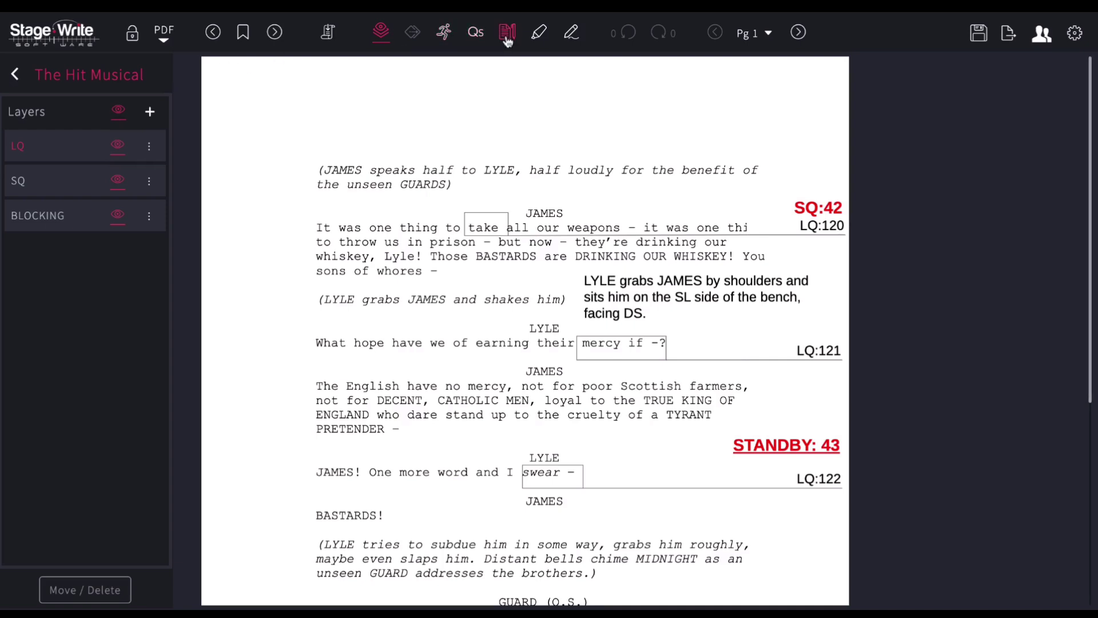
Step: Toggle Add Freehand drawing on and back off
left_click(569, 41)
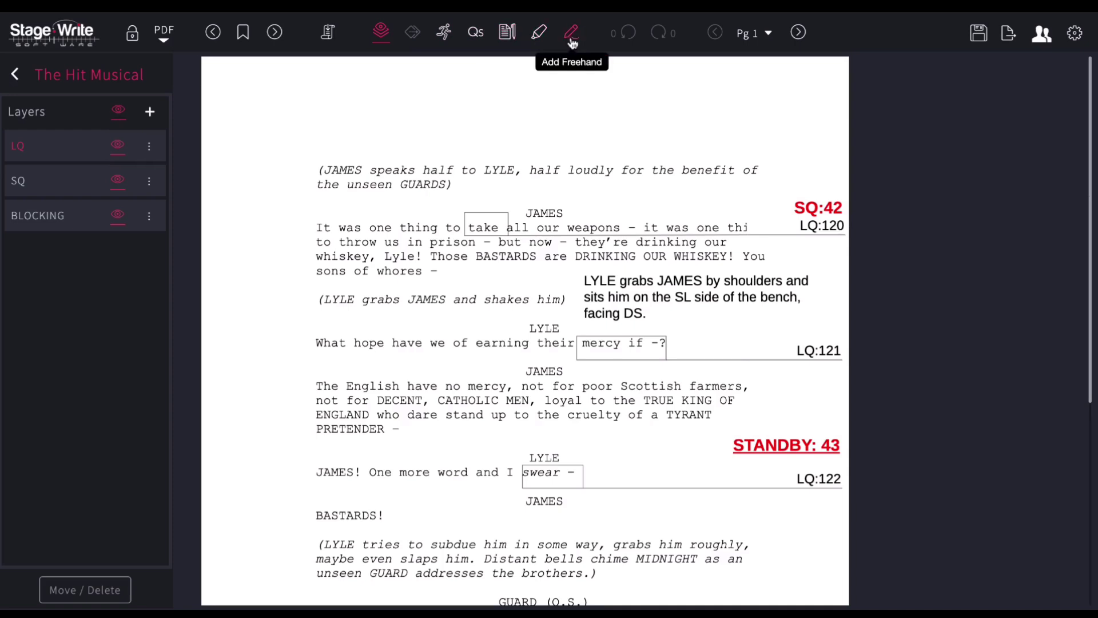
left_click(572, 43)
scroll(297, 276, "down", 2)
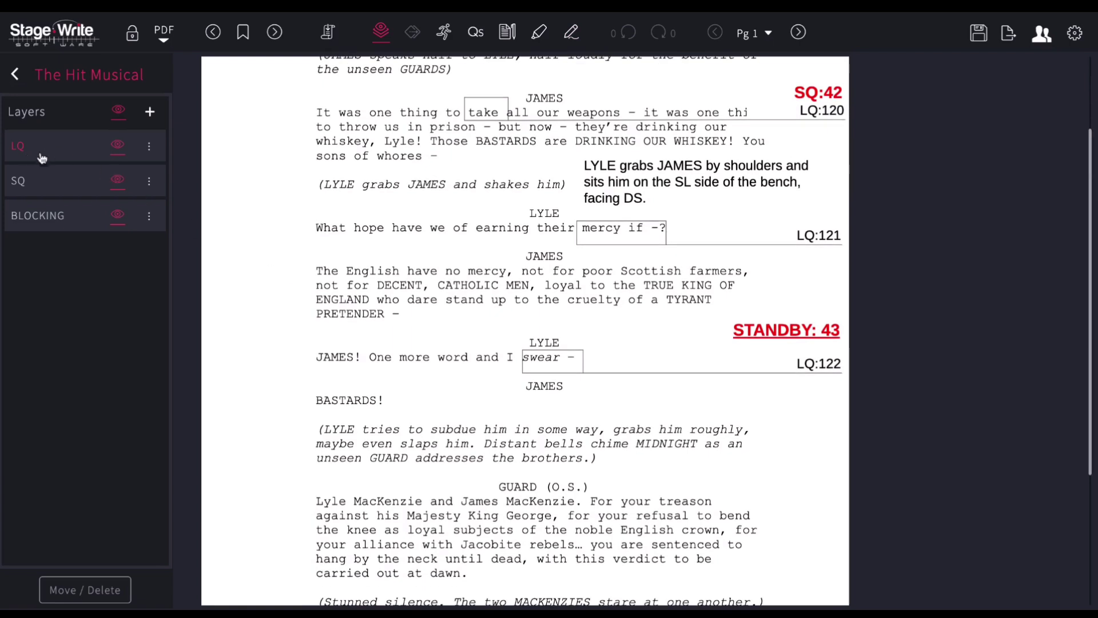
Step: Add an LQ:123 cue on the word 'subdue', with its line running to the right margin
left_click(475, 36)
left_click(478, 438)
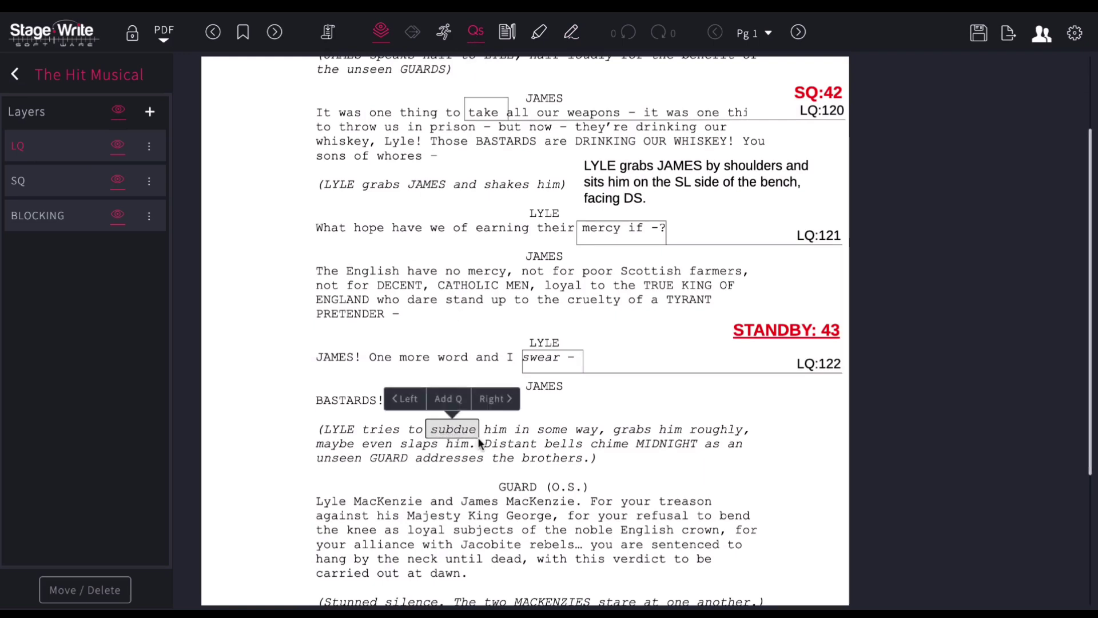
left_click(489, 399)
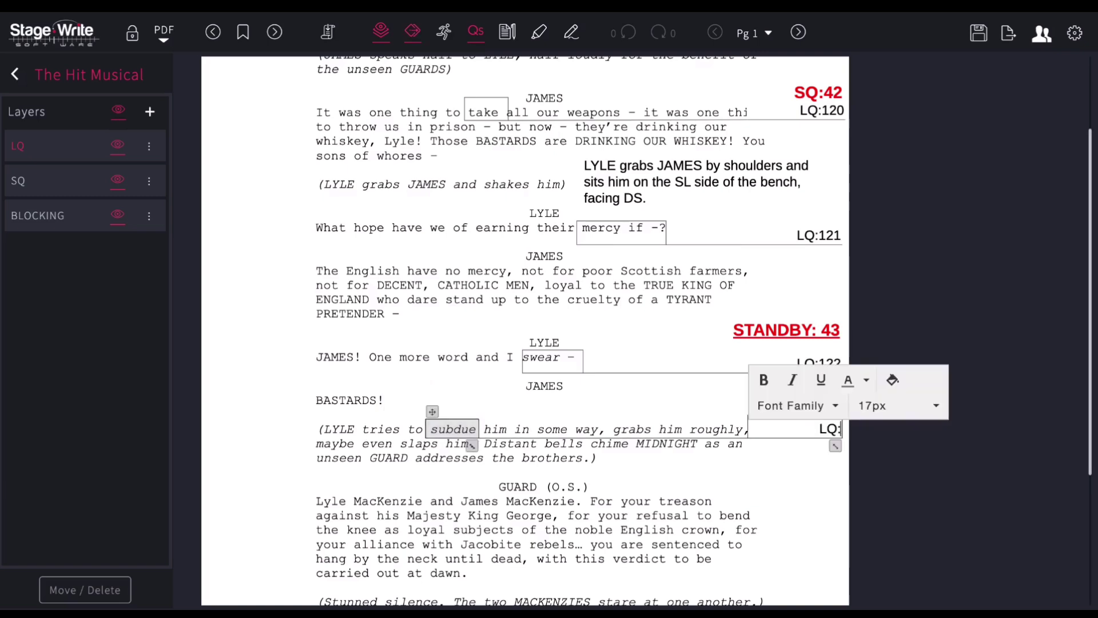
type("123")
left_click(613, 487)
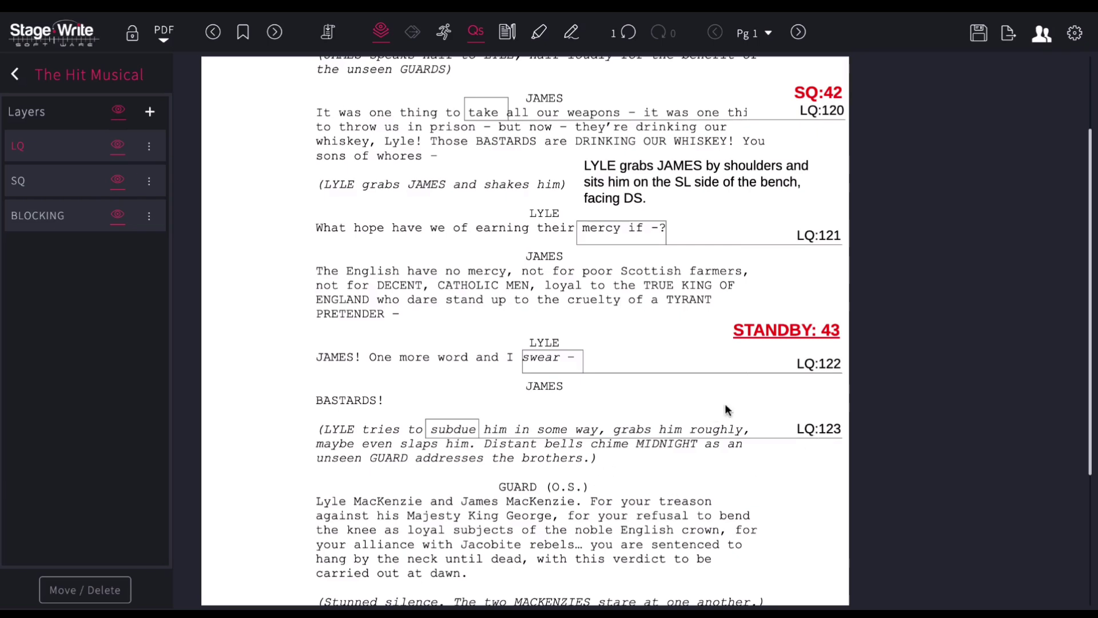
Step: Add the margin note 'Here is information.', moved beside LYLE's 'What hope' line and resized to fit
left_click(507, 35)
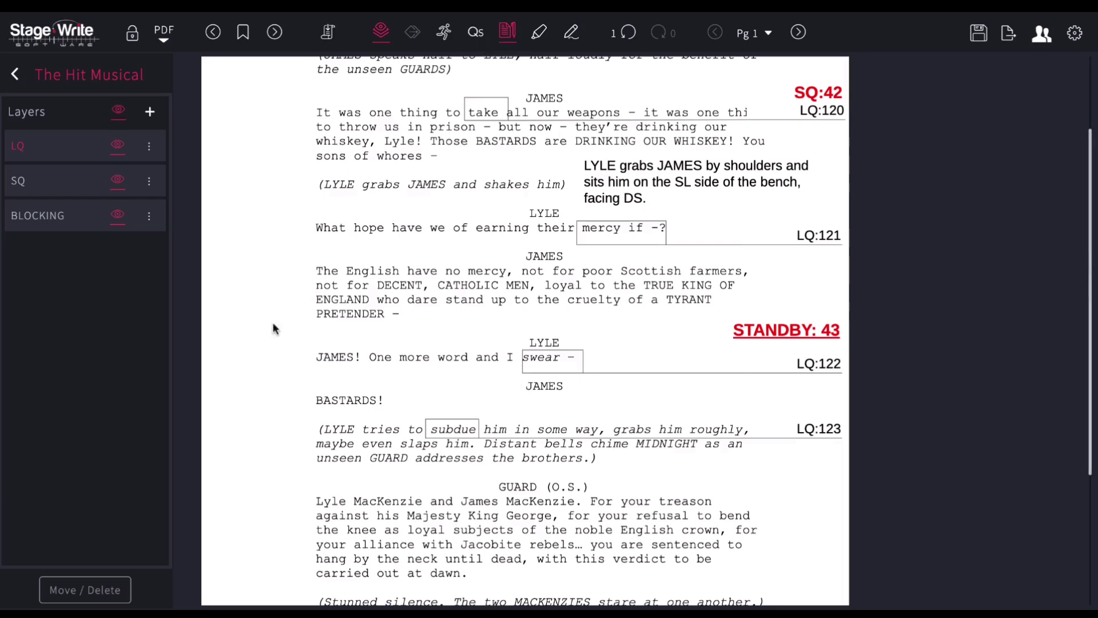
left_click_drag(217, 327, 306, 453)
type("Here is info")
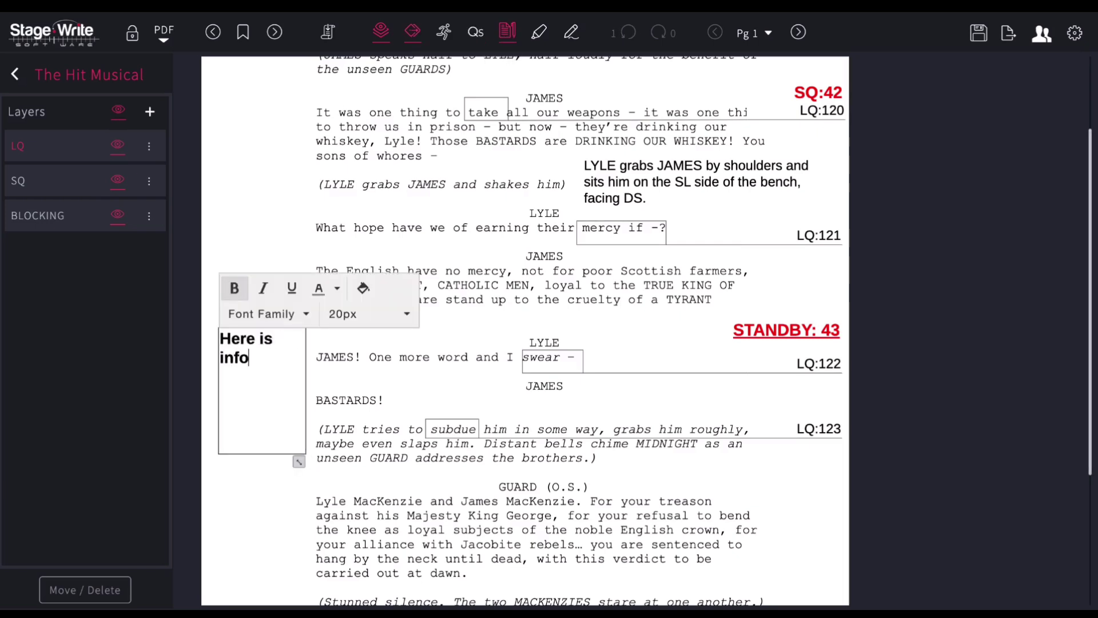
type("rmation.")
left_click(256, 514)
mouse_move(272, 393)
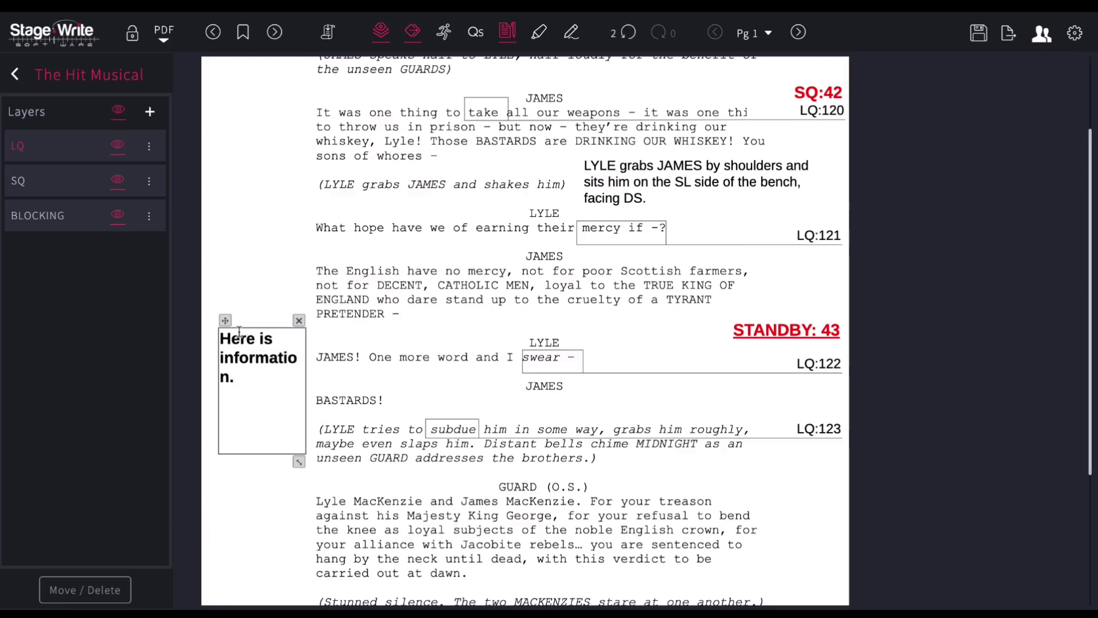
left_click_drag(222, 321, 220, 228)
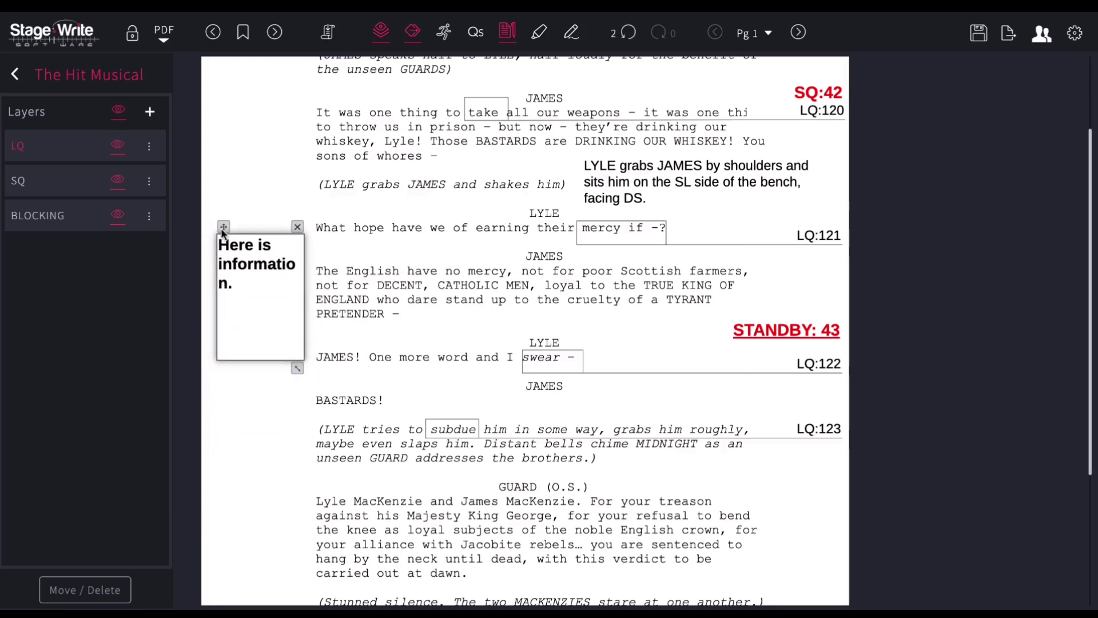
left_click_drag(297, 365, 284, 314)
left_click(284, 352)
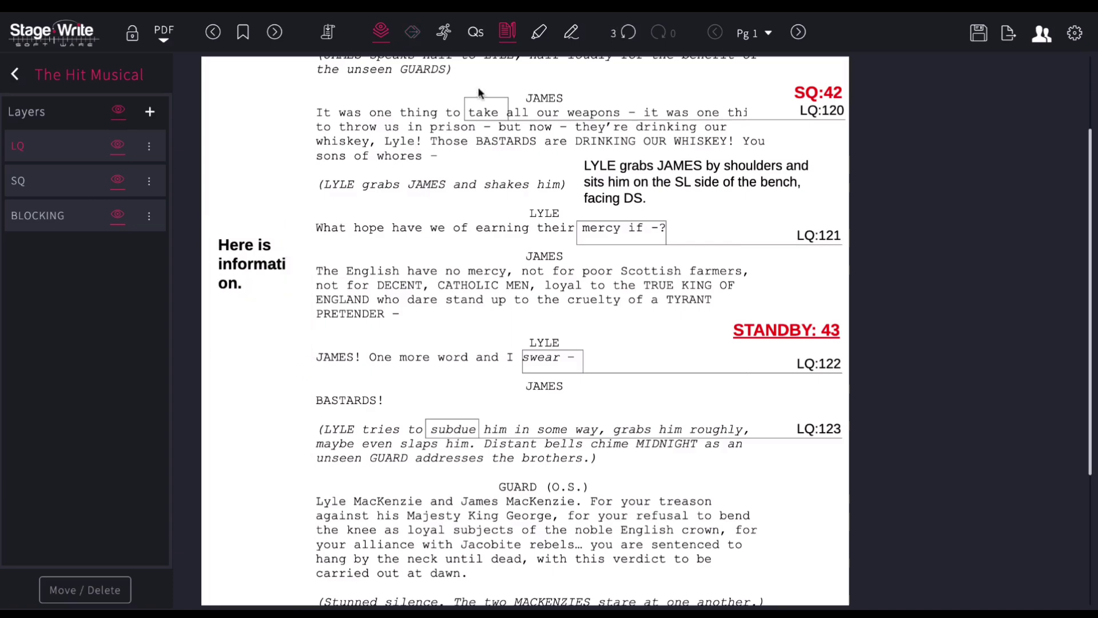
Step: Highlight the GUARD's sentencing speech in pink and JAMES's reply in cyan
left_click(540, 35)
scroll(441, 343, "down", 3)
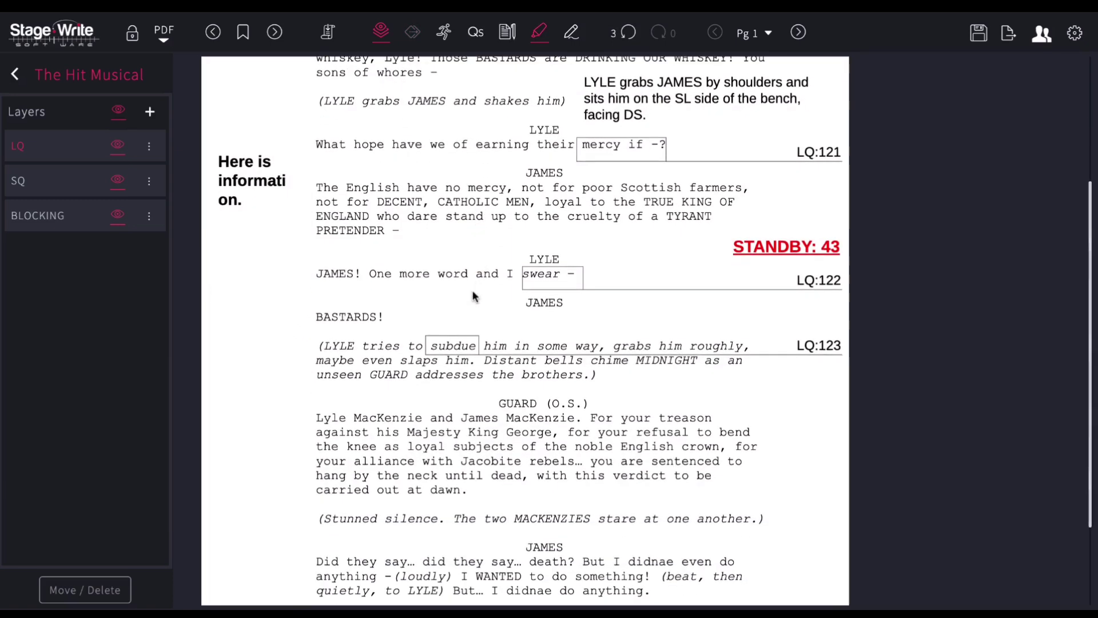
left_click_drag(309, 411, 760, 499)
scroll(762, 502, "down", 3)
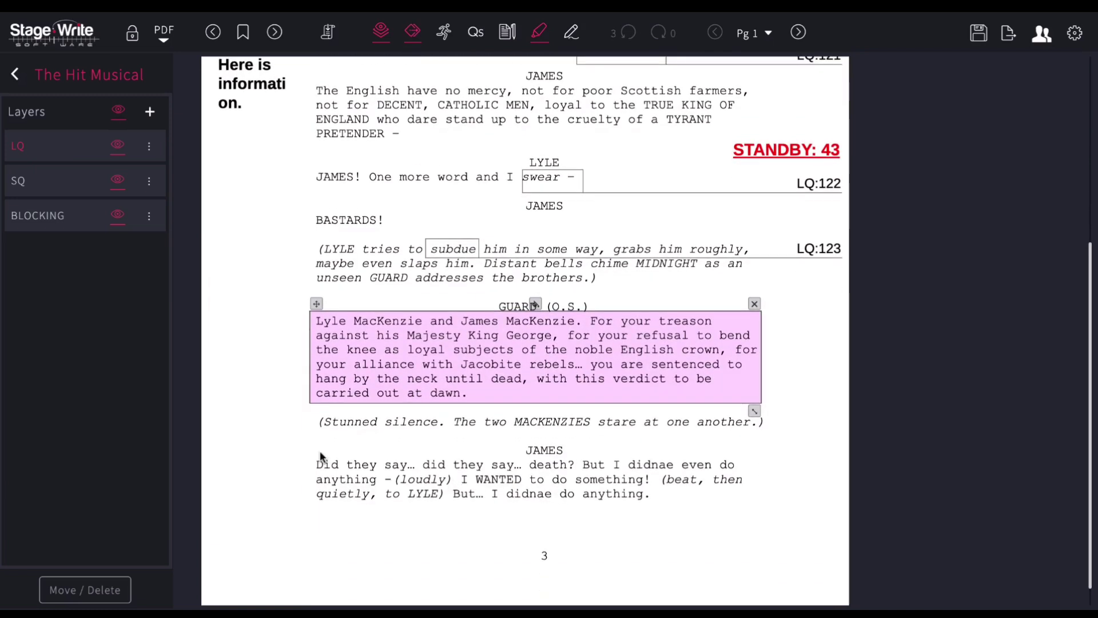
left_click_drag(320, 456, 743, 506)
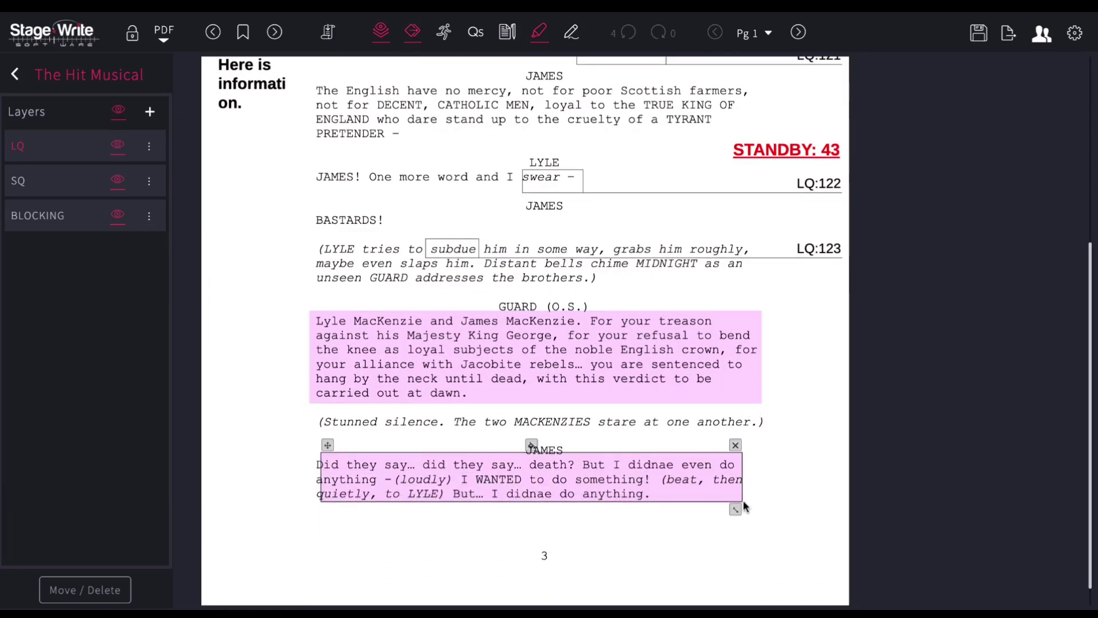
left_click(531, 451)
left_click(566, 468)
left_click(772, 441)
scroll(560, 258, "up", 1)
Step: Draw a freehand pen stroke across James's speech, then erase part of it
left_click(571, 32)
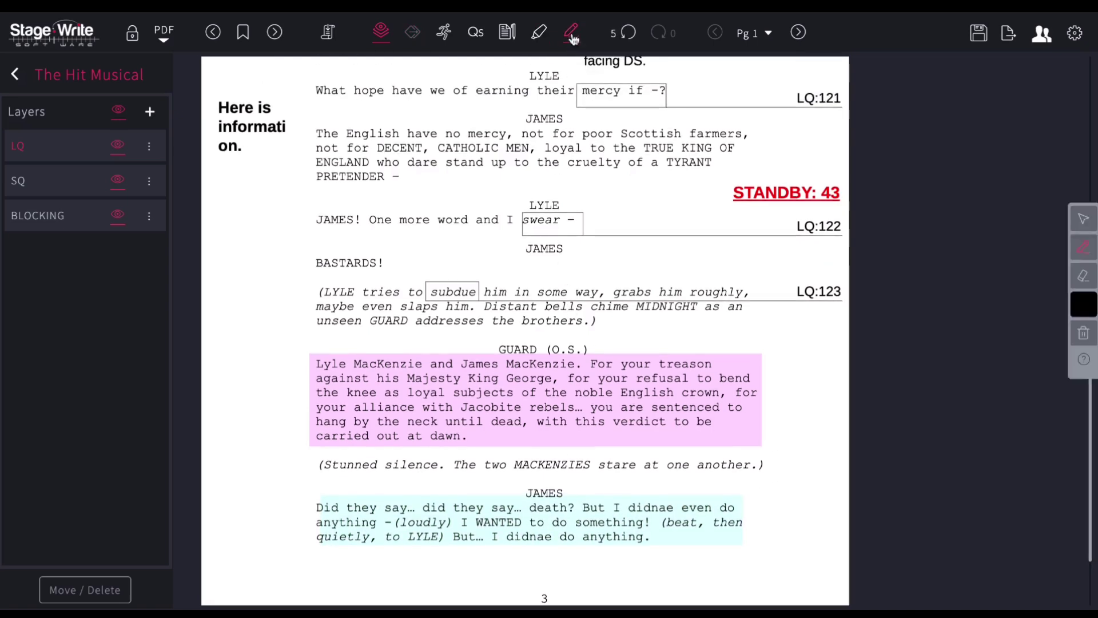
scroll(507, 206, "up", 1)
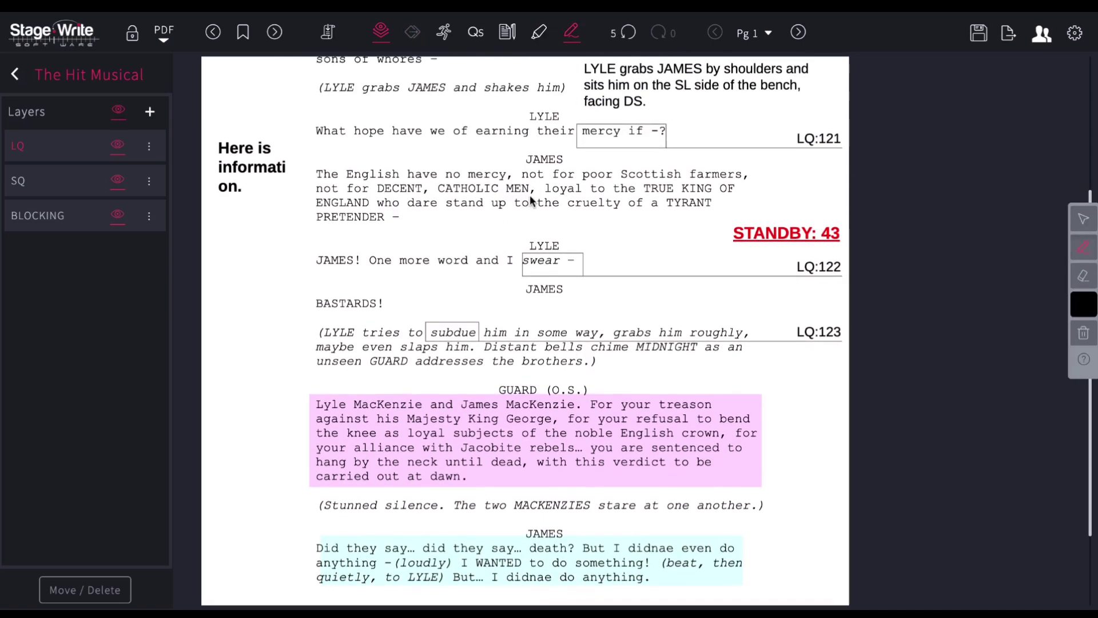
mouse_move(532, 191)
left_mouse_down()
mouse_move(397, 182)
mouse_move(845, 186)
left_mouse_up()
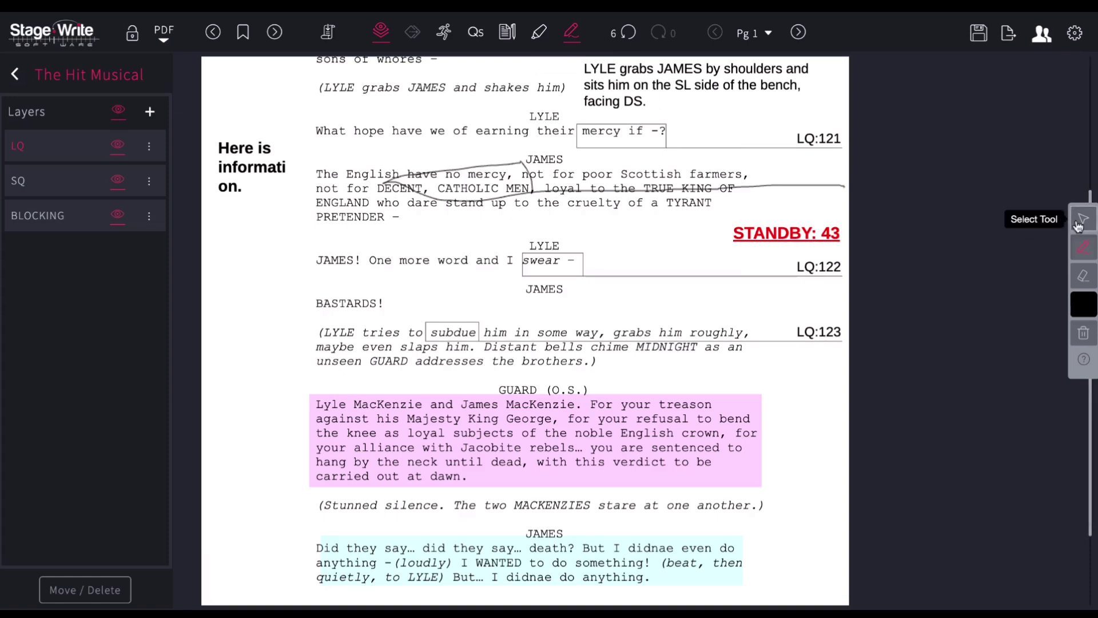
left_click(1083, 275)
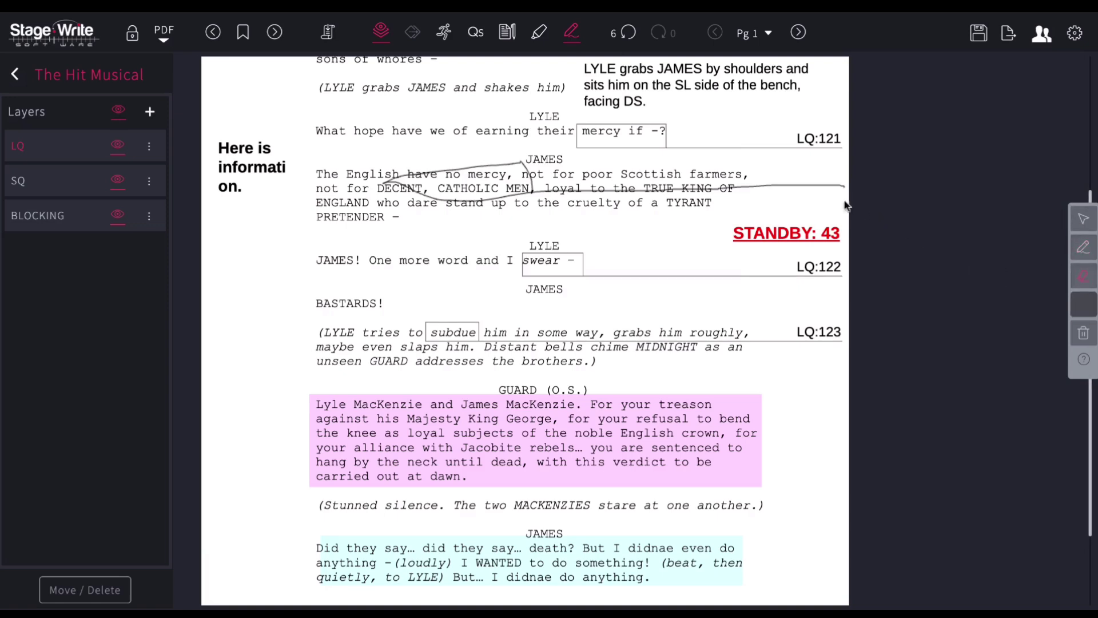
mouse_move(839, 184)
left_mouse_down()
mouse_move(529, 193)
mouse_move(528, 174)
mouse_move(412, 179)
mouse_move(534, 193)
left_mouse_up()
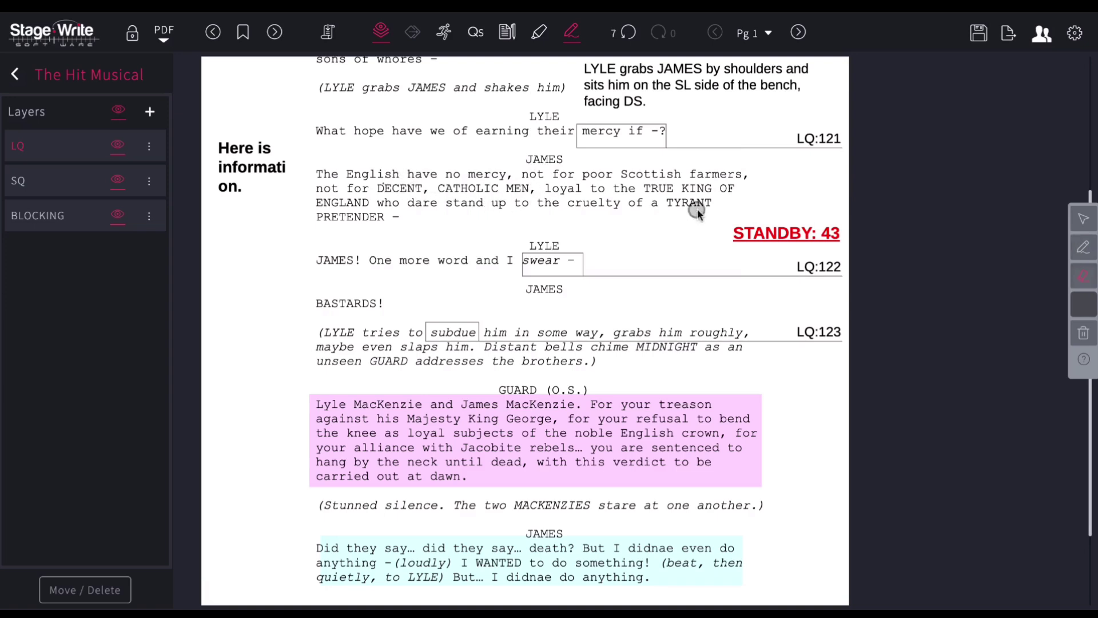
left_click(753, 211)
Step: Redraw a stroke over James's speech, then select it and delete it
left_click(1084, 247)
mouse_move(619, 221)
left_mouse_down()
mouse_move(643, 165)
mouse_move(564, 190)
mouse_move(833, 187)
left_mouse_up()
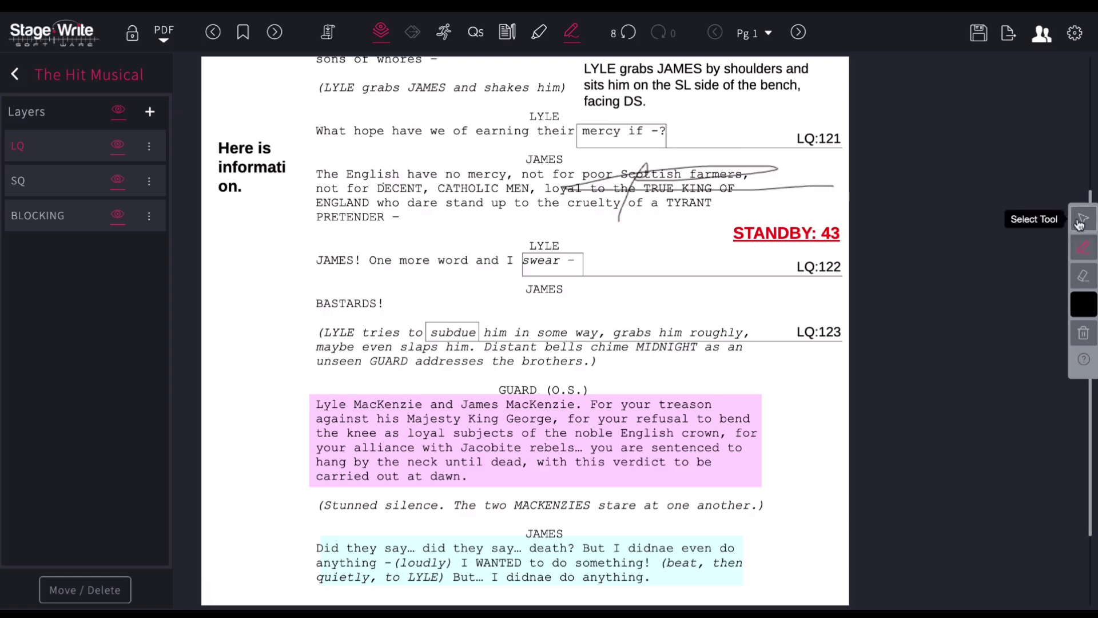
left_click(1079, 223)
left_click(787, 184)
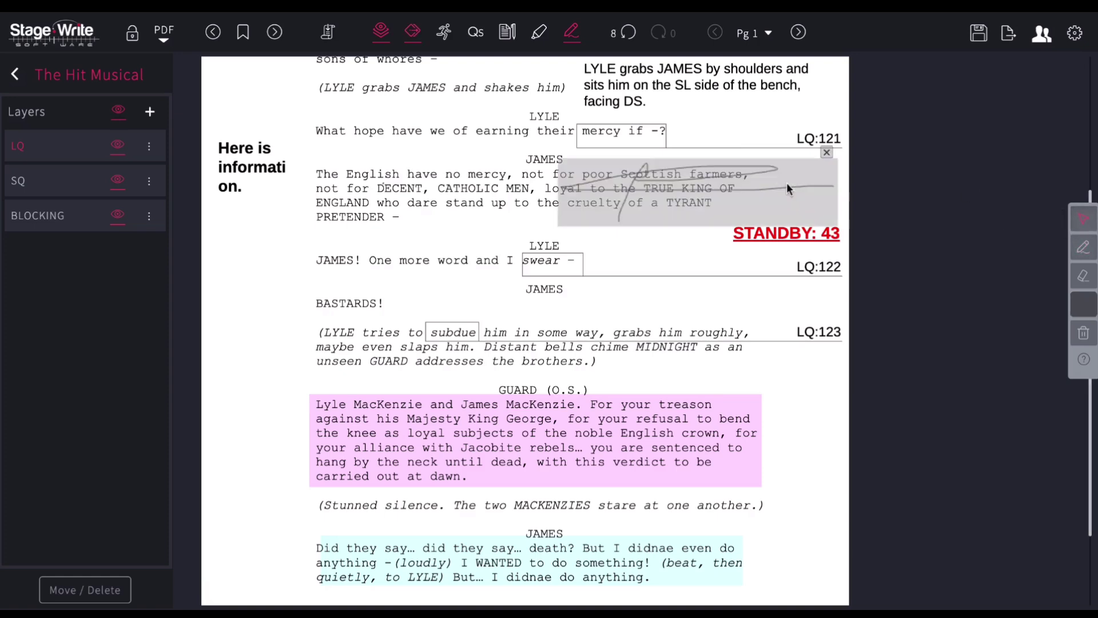
left_click(824, 152)
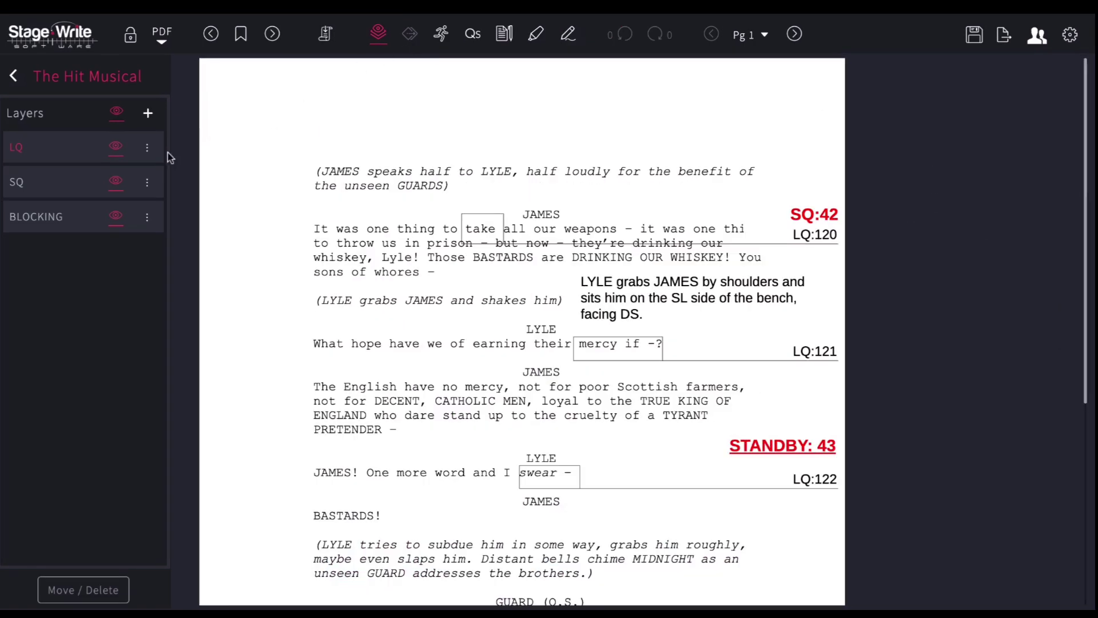
Step: Move the SQ:42 annotation from the LQ layer onto the SQ layer
left_click(68, 189)
left_click(72, 155)
left_click(812, 214)
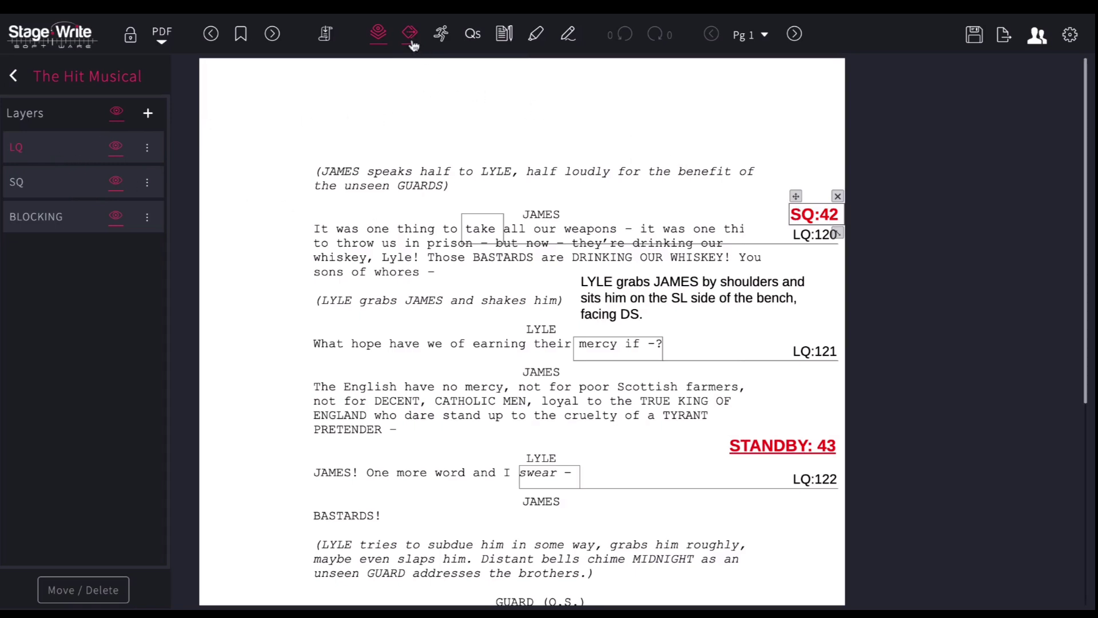
left_click(410, 33)
left_click(396, 110)
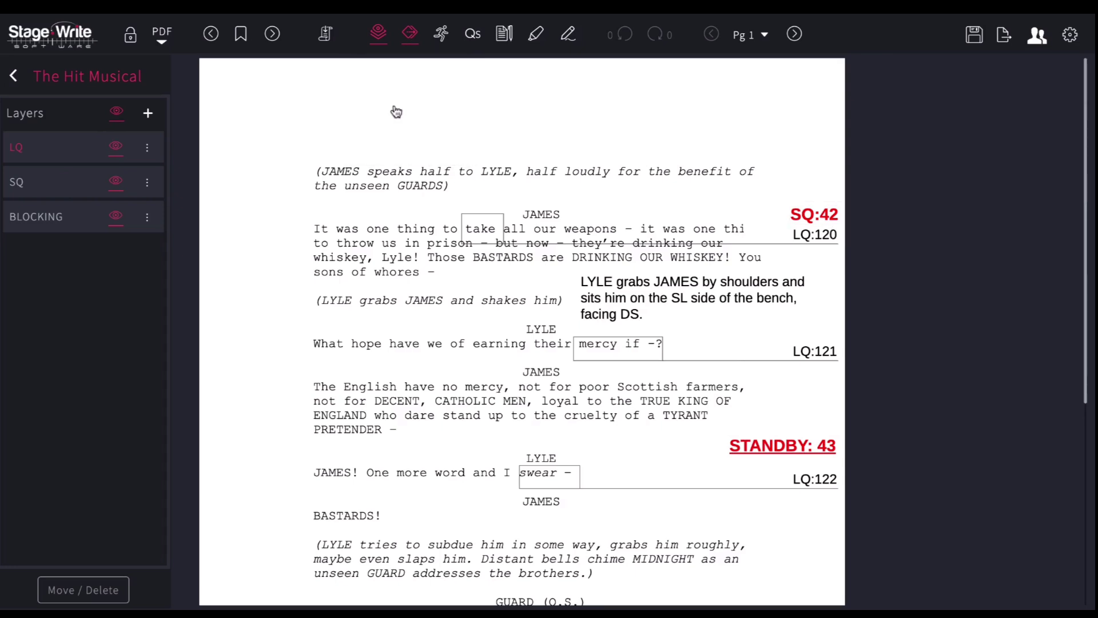
left_click(71, 181)
Step: Select SQ:42 and hide then reshow the SQ layer's annotations
left_click(806, 214)
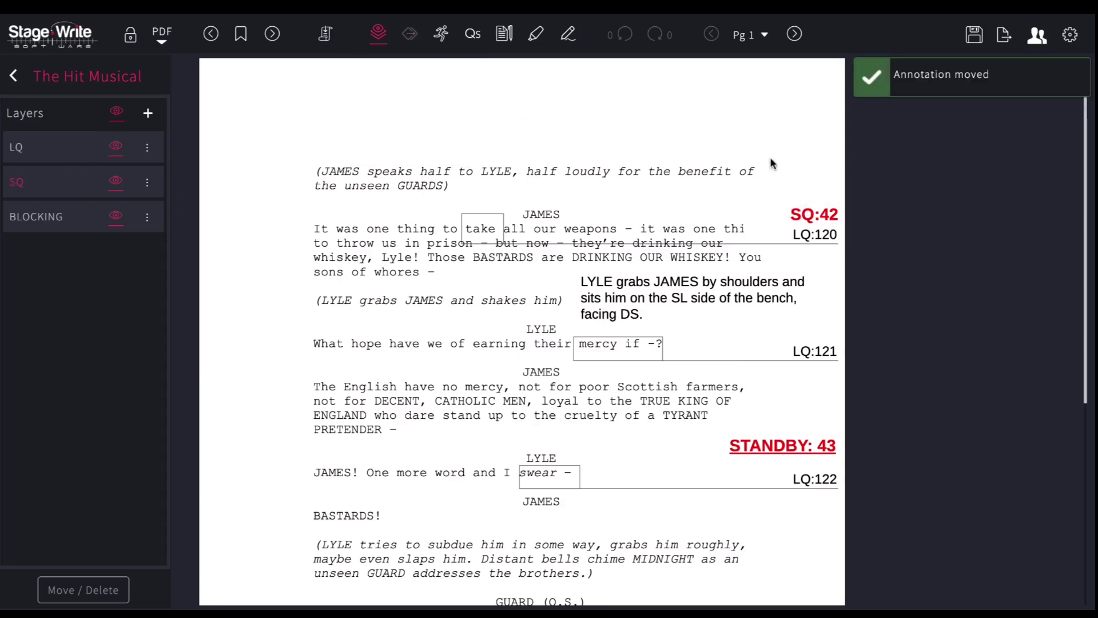
left_click(116, 182)
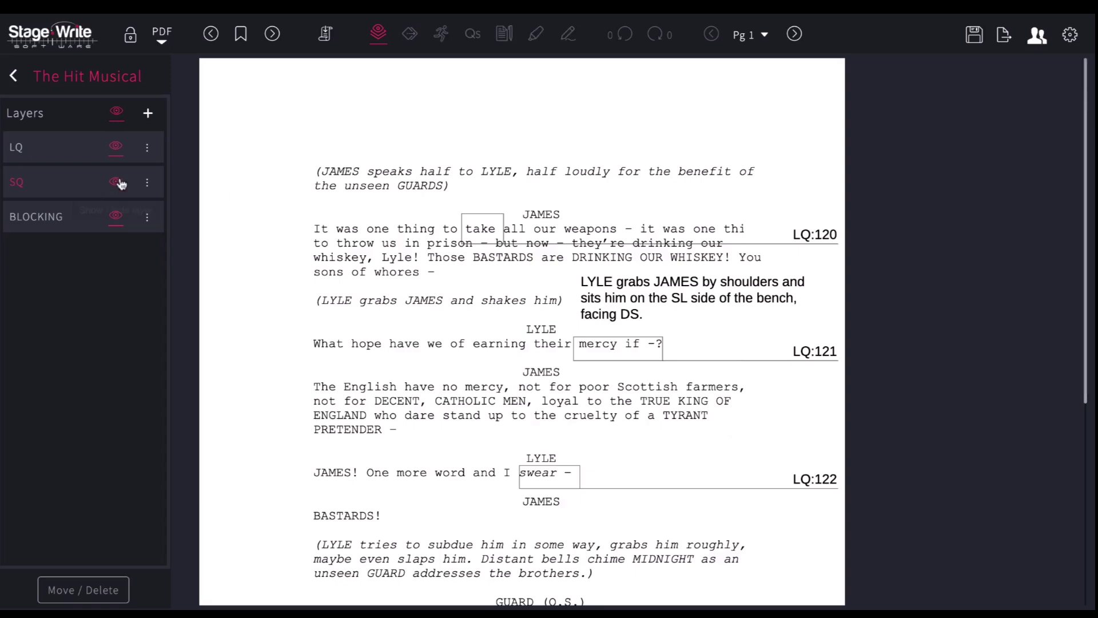
left_click(119, 182)
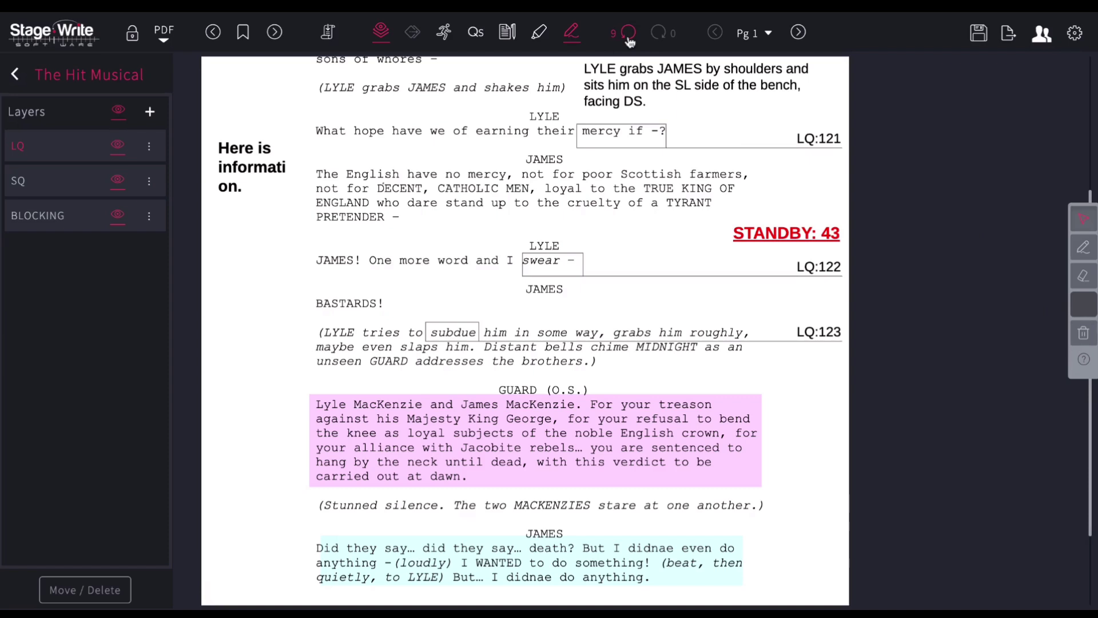
Step: Undo and redo the scribble removal, then jump to page 45 for cue placement
left_click(625, 36)
left_click(674, 35)
left_click(798, 32)
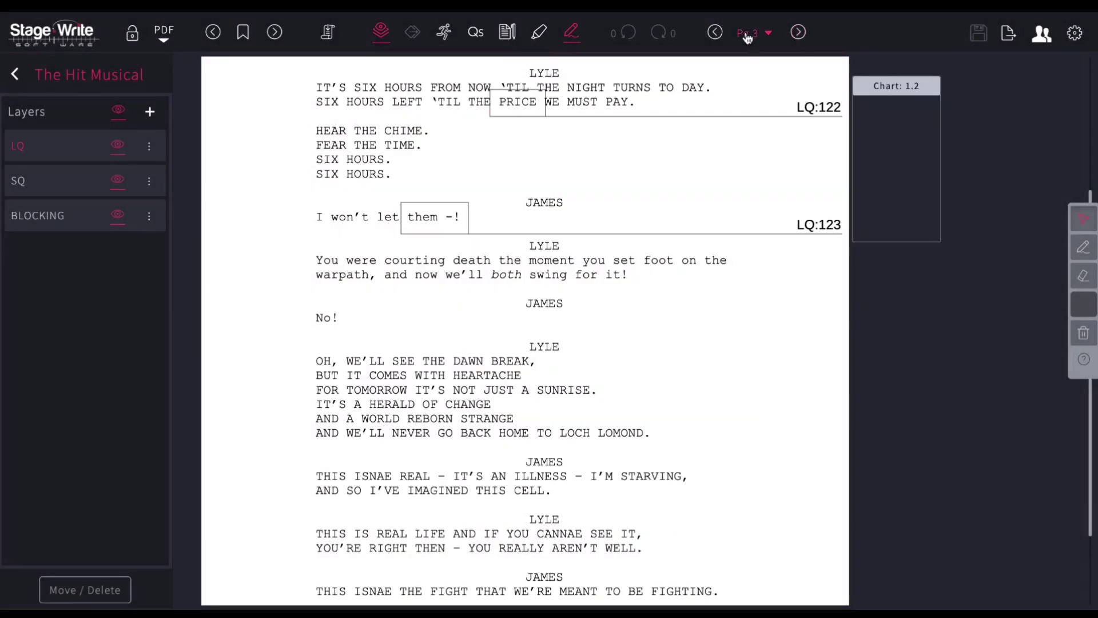
left_click(762, 34)
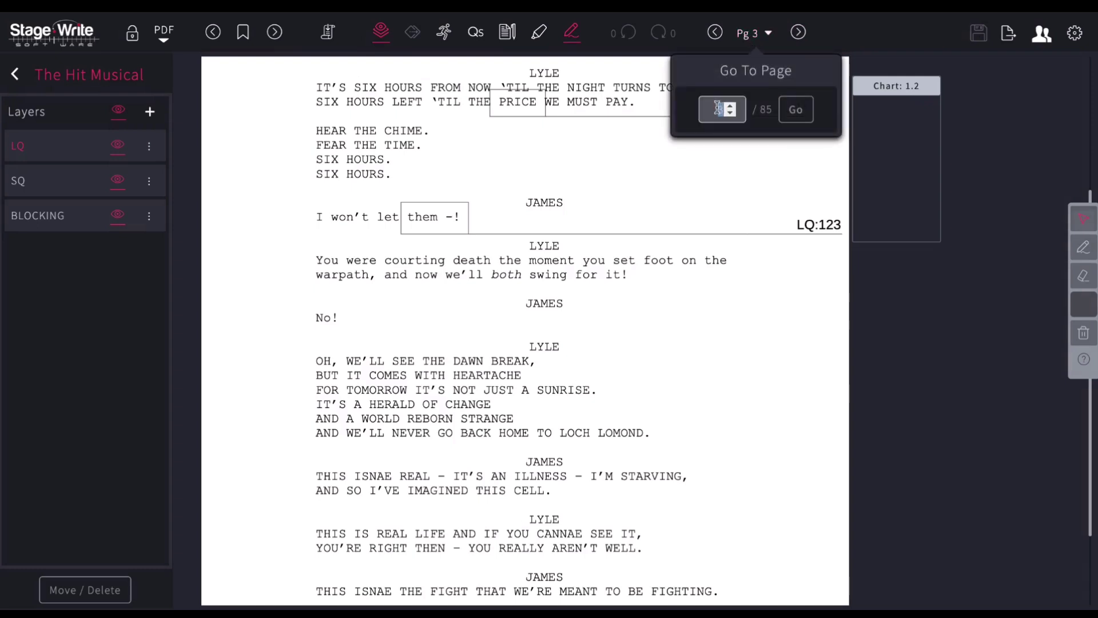
type("45")
left_click(796, 109)
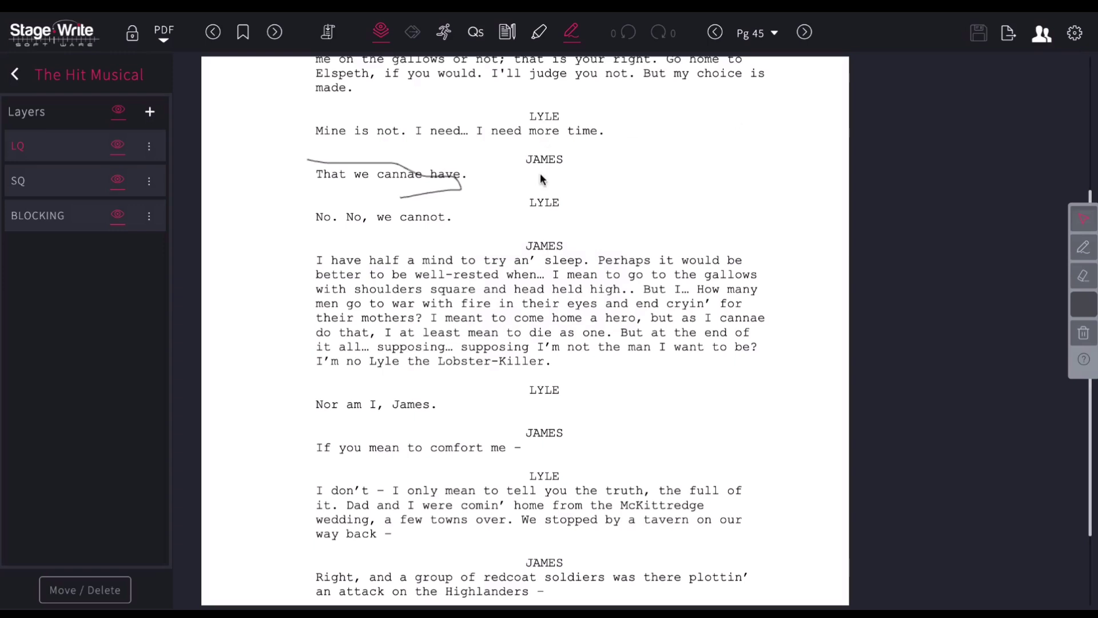
left_click(478, 35)
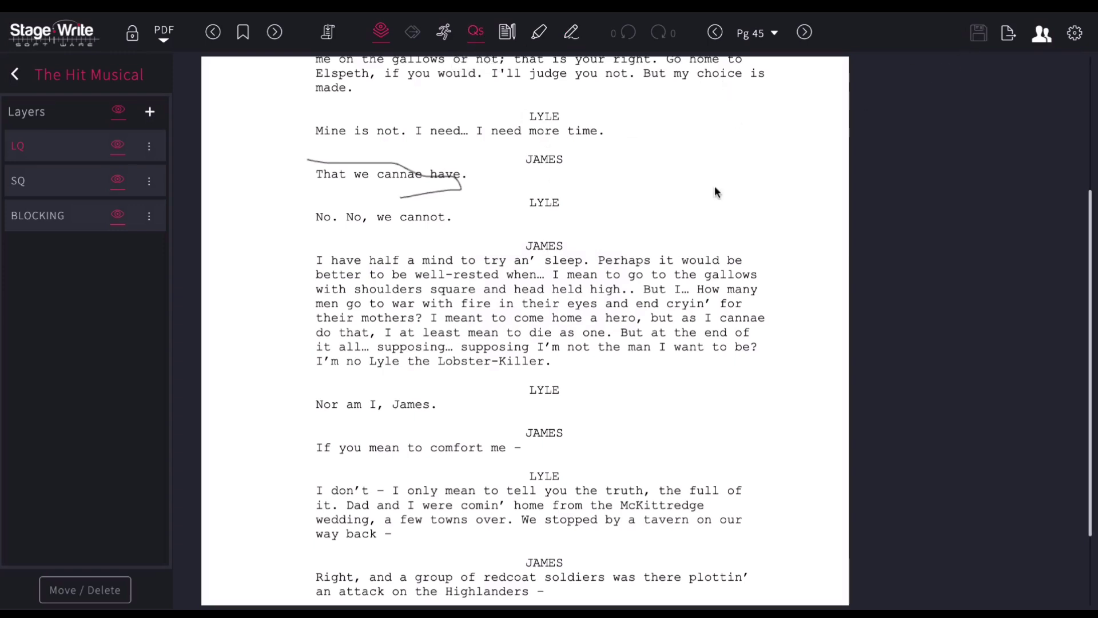
Step: Mark James's 'mind to try an'' line with an LQ:234 cue and save the script
left_click(446, 235)
left_click_drag(490, 273, 538, 280)
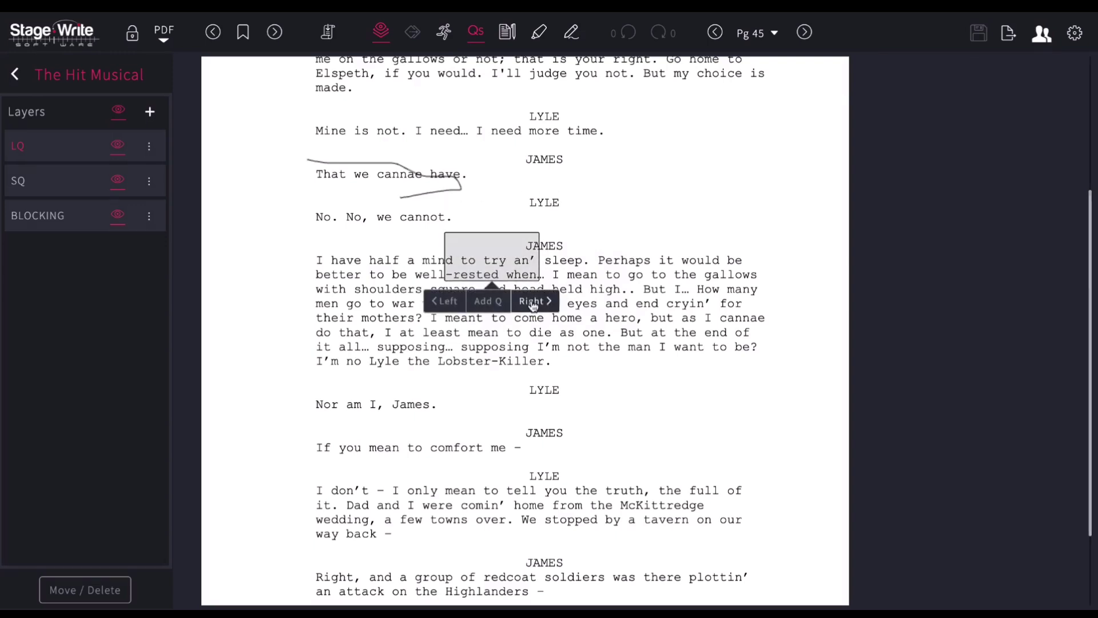
left_click(532, 305)
type("234")
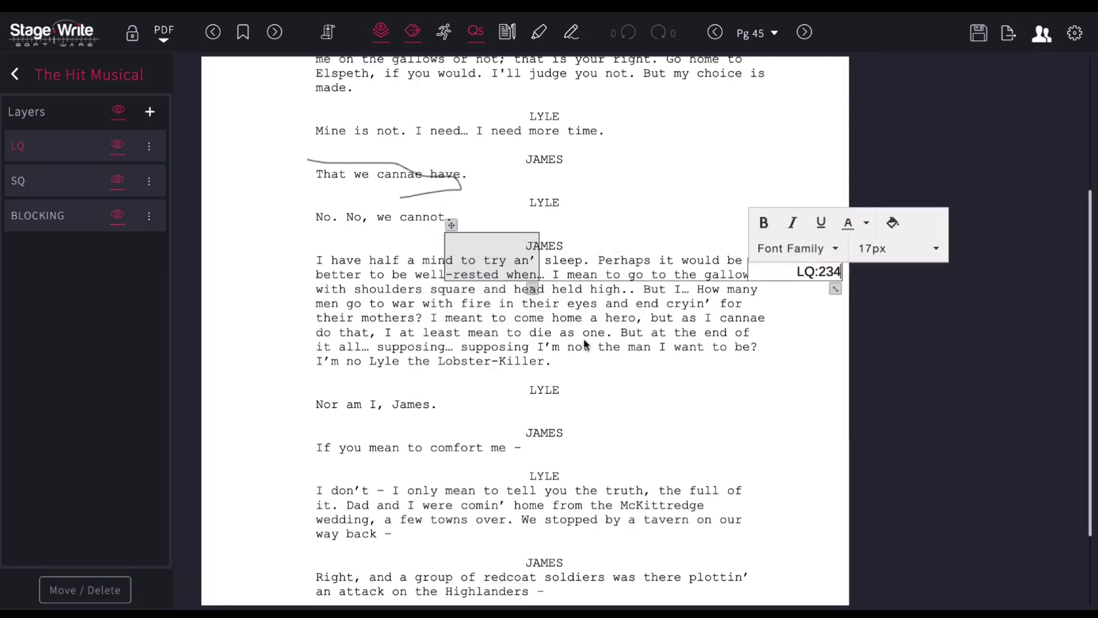
left_click(864, 158)
left_click(978, 37)
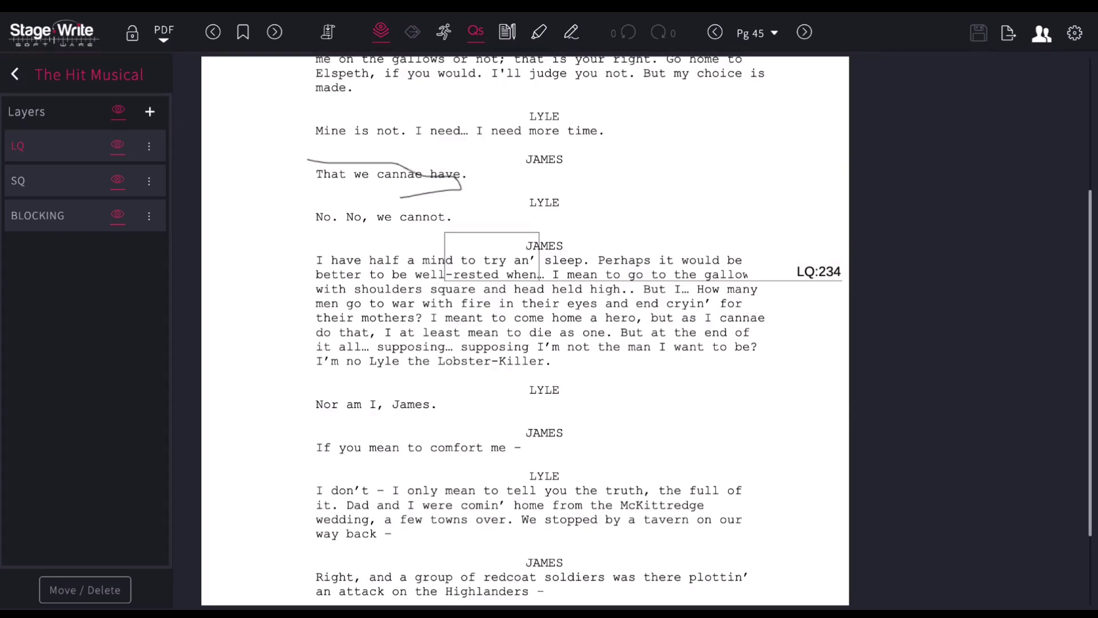
Step: Export a Production PDF with chart-script links set to YES and check it in recent PDFs
left_click(1008, 35)
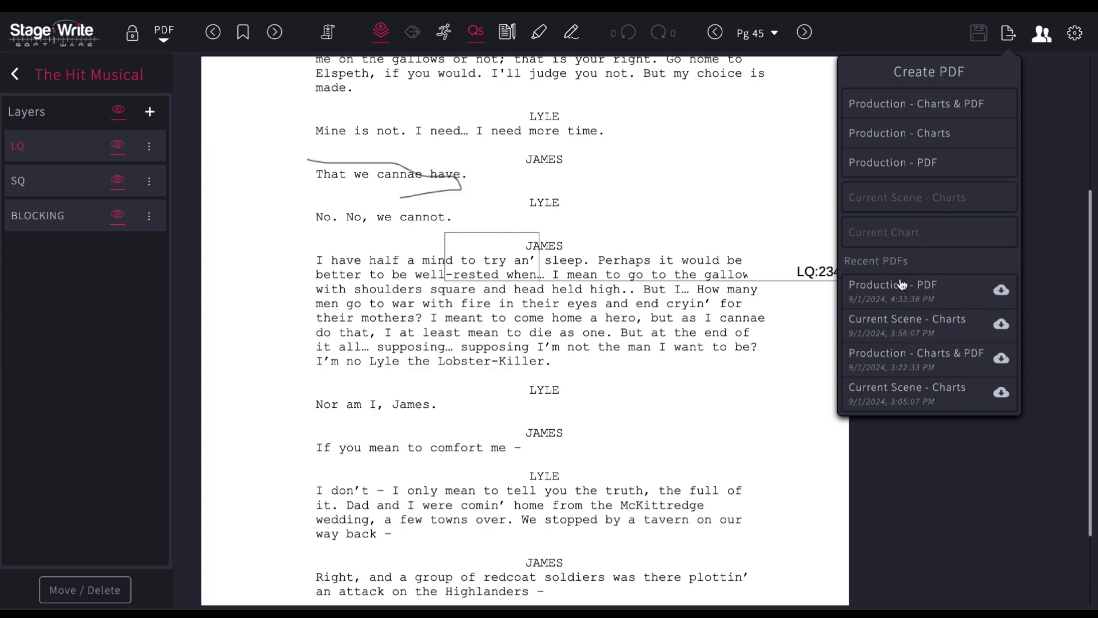
left_click(913, 166)
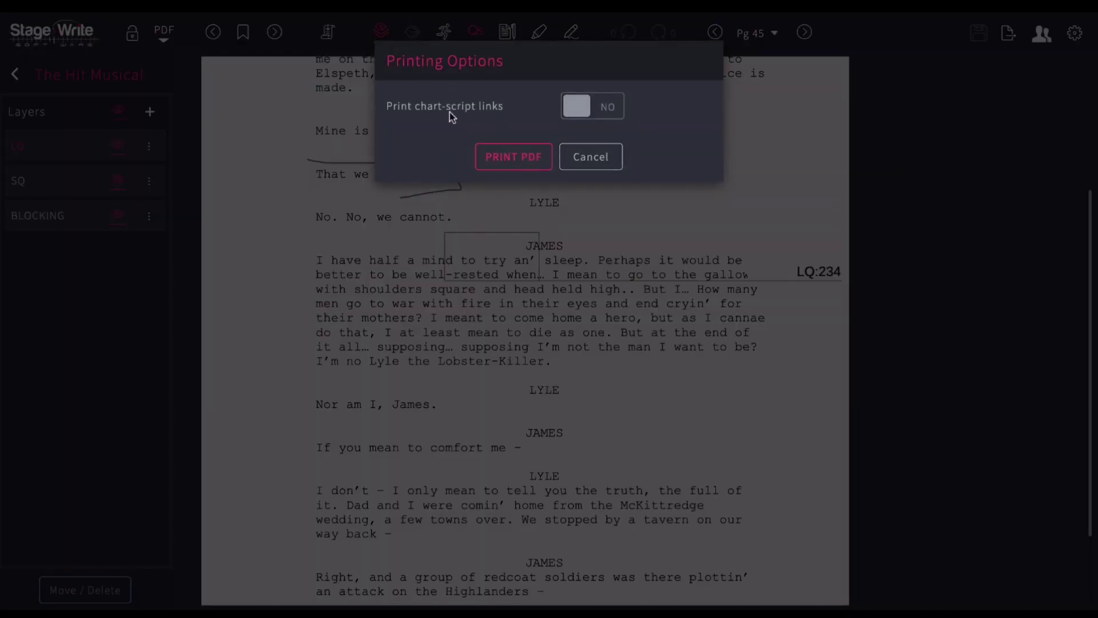
left_click(598, 108)
left_click(505, 157)
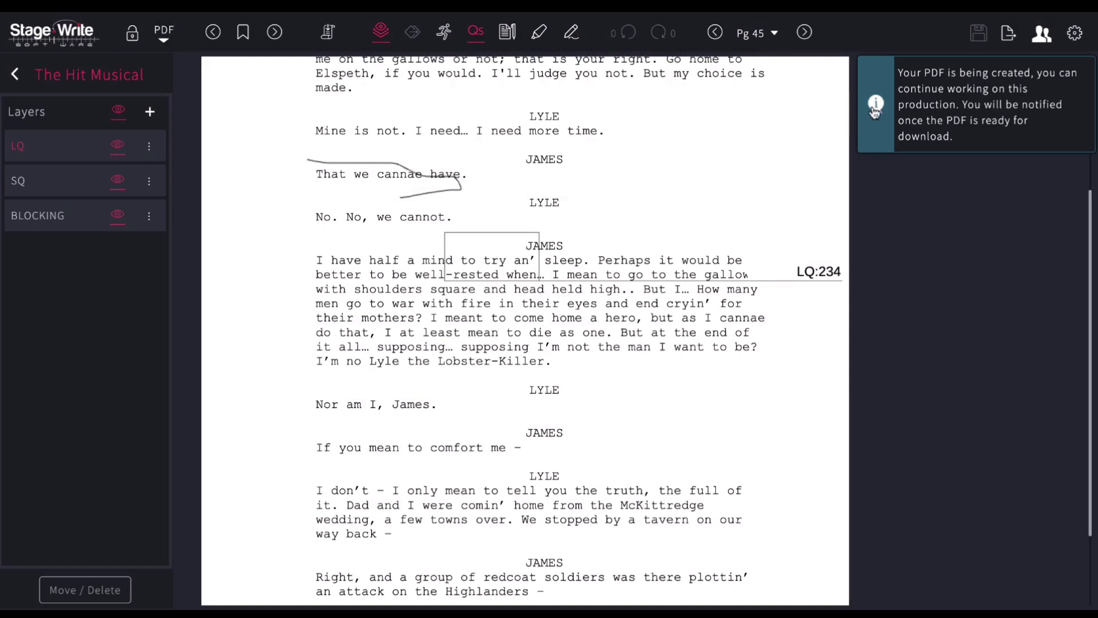
left_click(1009, 33)
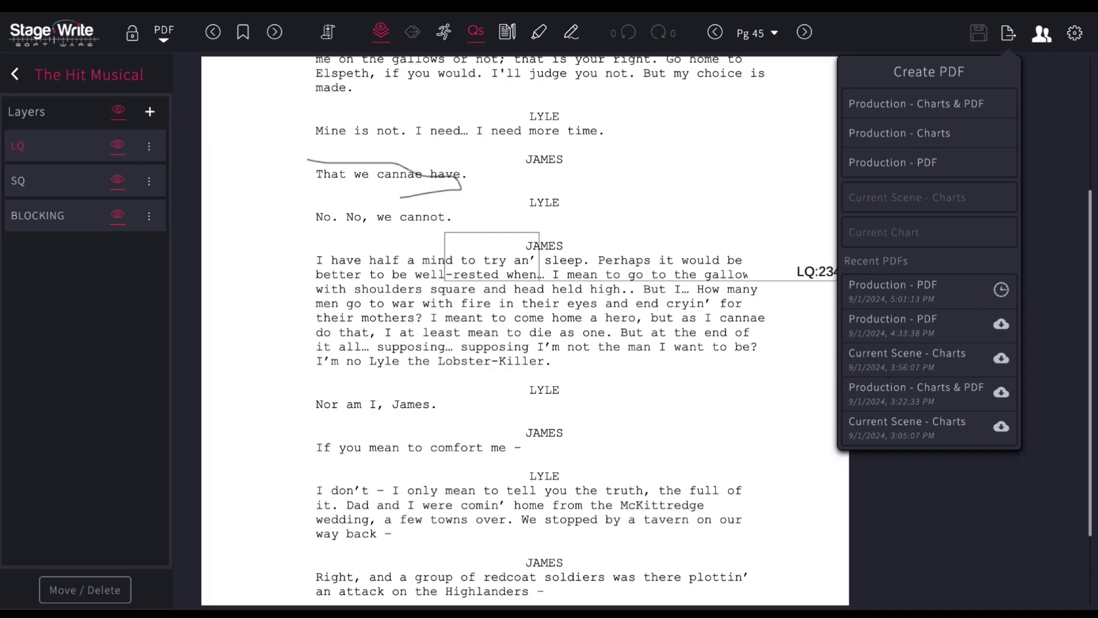
left_click(1009, 34)
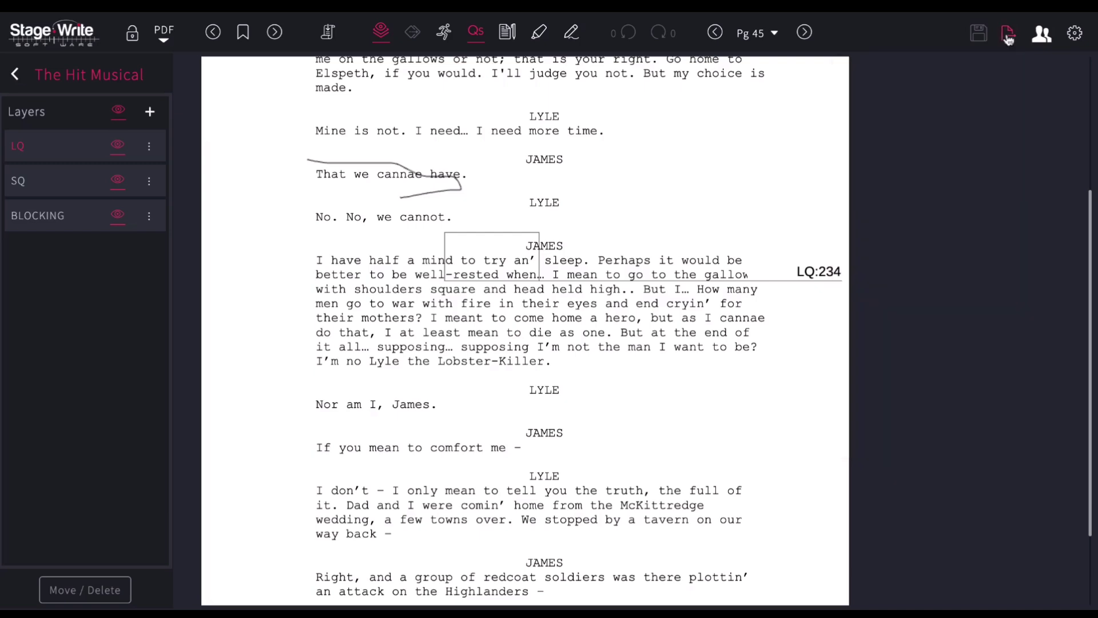
left_click(1042, 39)
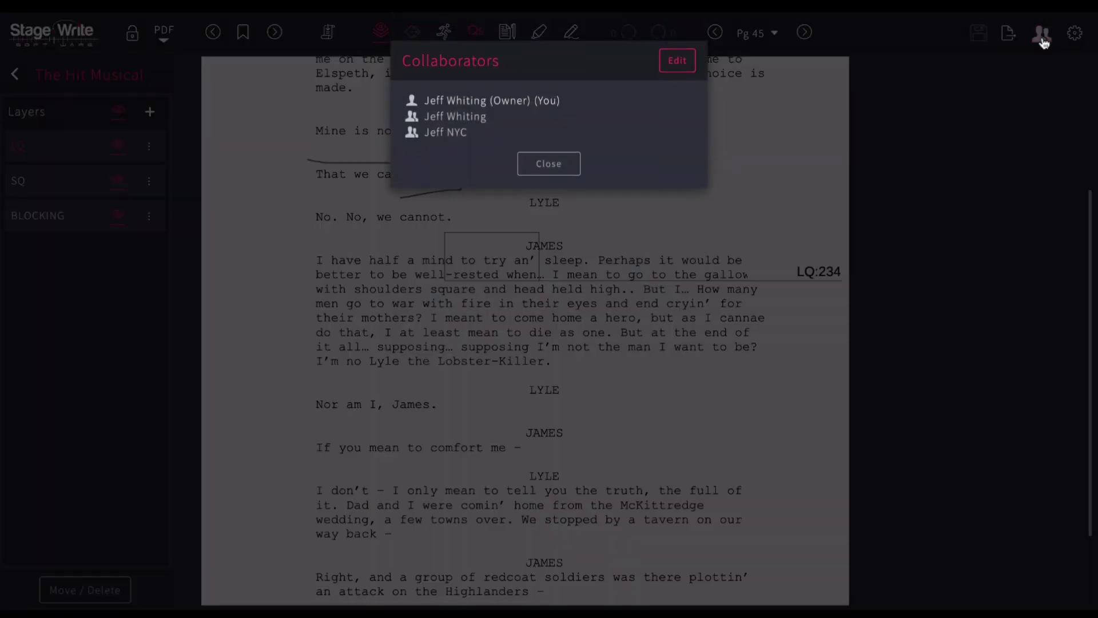
left_click(549, 163)
left_click(1076, 39)
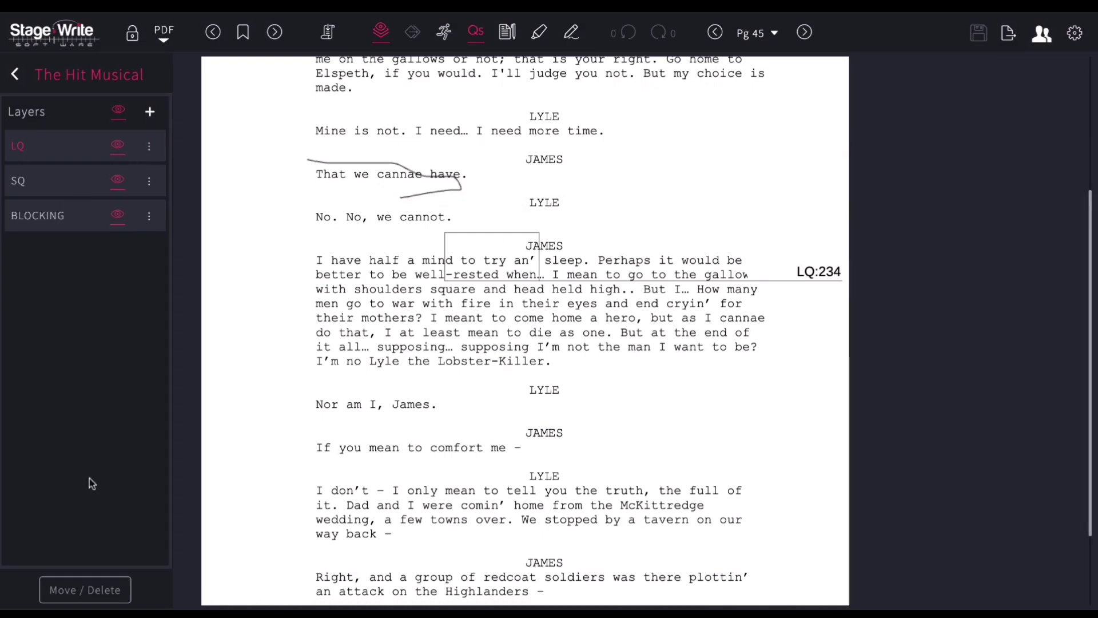
Step: Reorder the layers to BLOCKING, LQ, SQ and dismiss the Print Job Completed notice
left_click(86, 589)
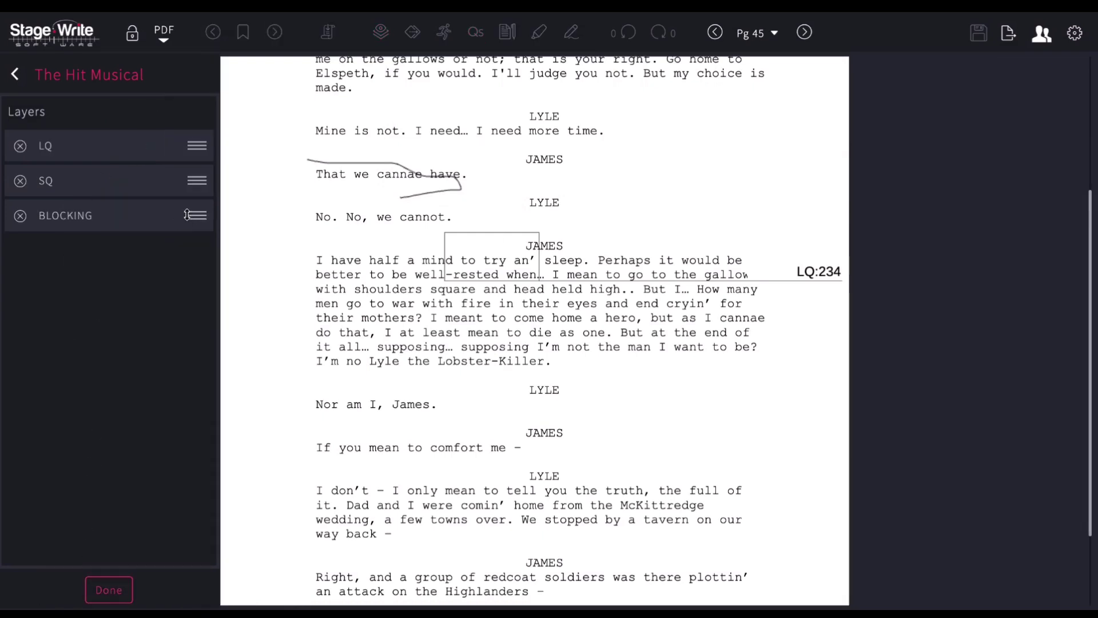
left_click_drag(187, 215, 187, 146)
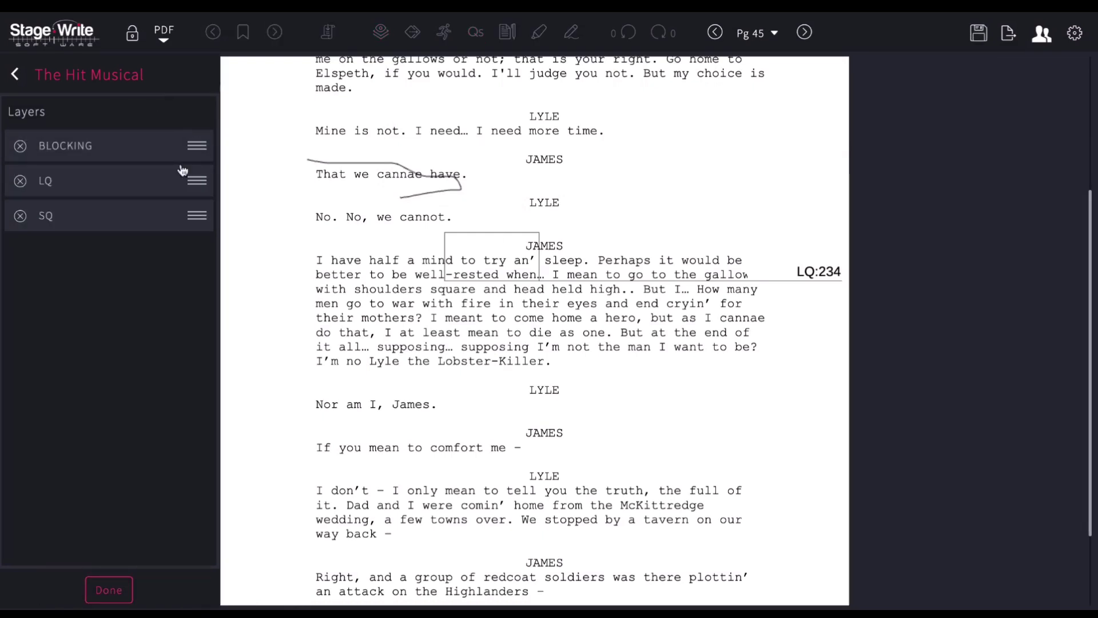
left_click(106, 589)
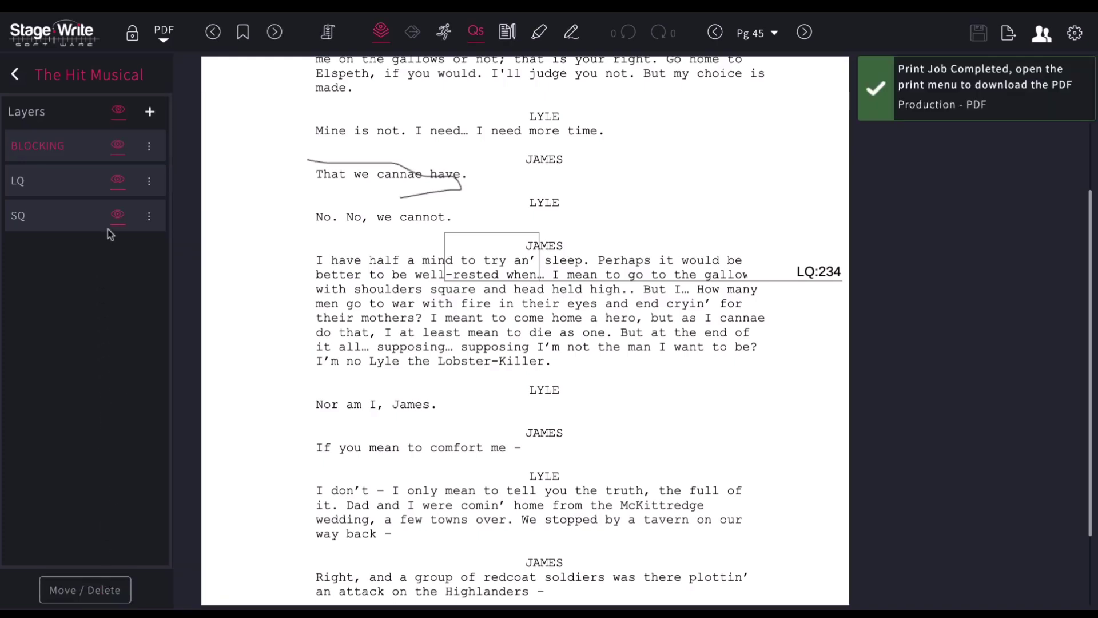
left_click(874, 81)
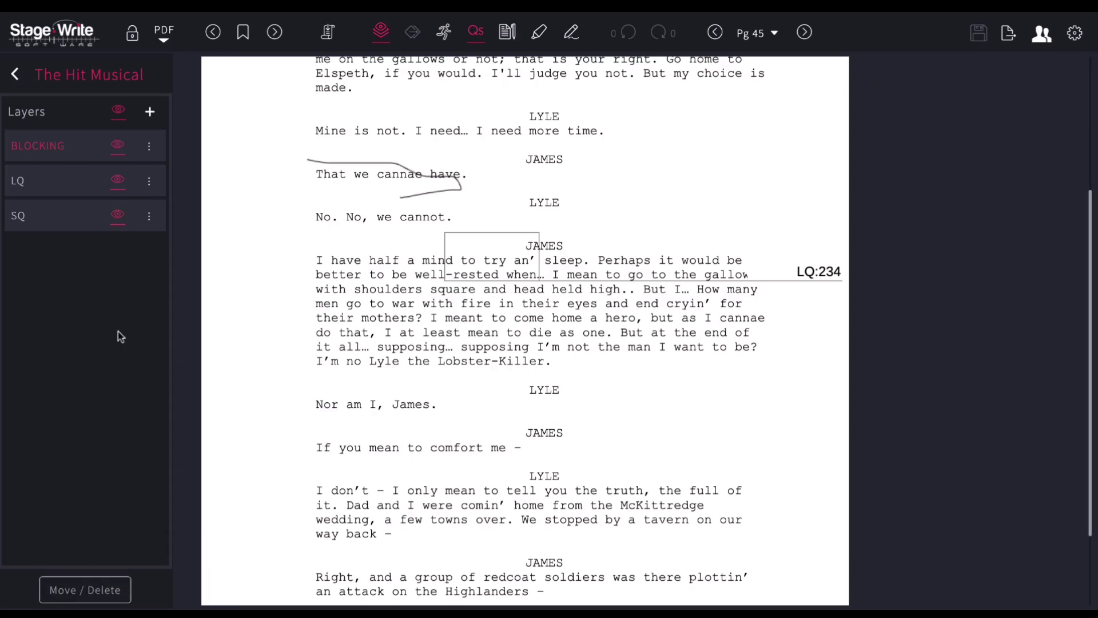
Step: Rename the LQ layer to LIGHTING with default cue text LX:, keeping its font unchanged
left_click(150, 182)
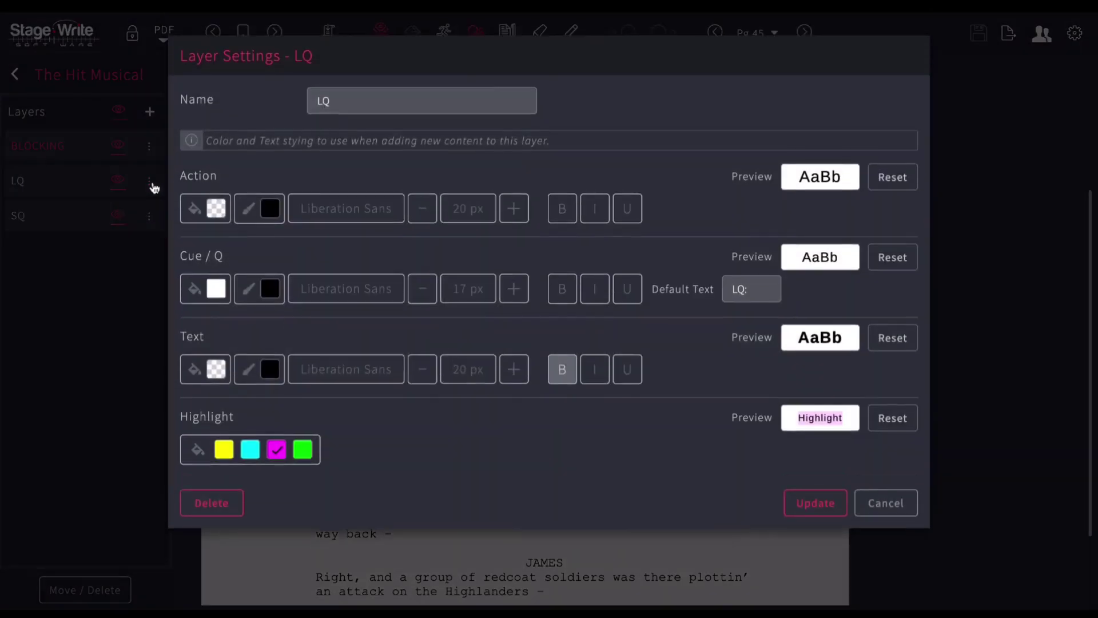
double_click(357, 107)
type("LIGHTING")
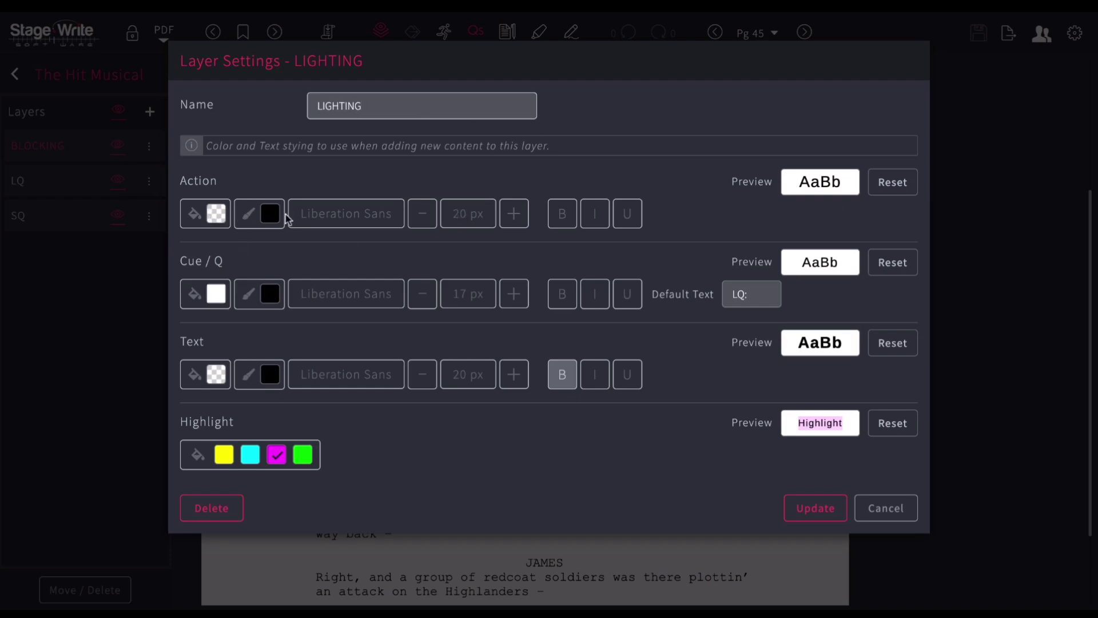
left_click(327, 216)
left_click(327, 216)
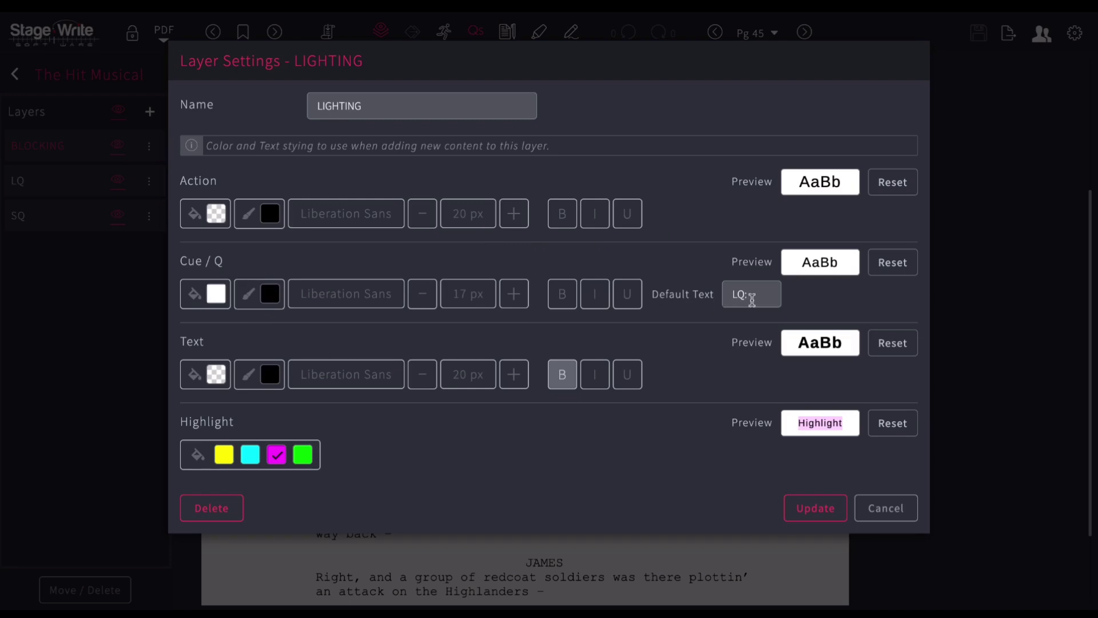
left_click(751, 298)
left_click(816, 305)
left_click(816, 511)
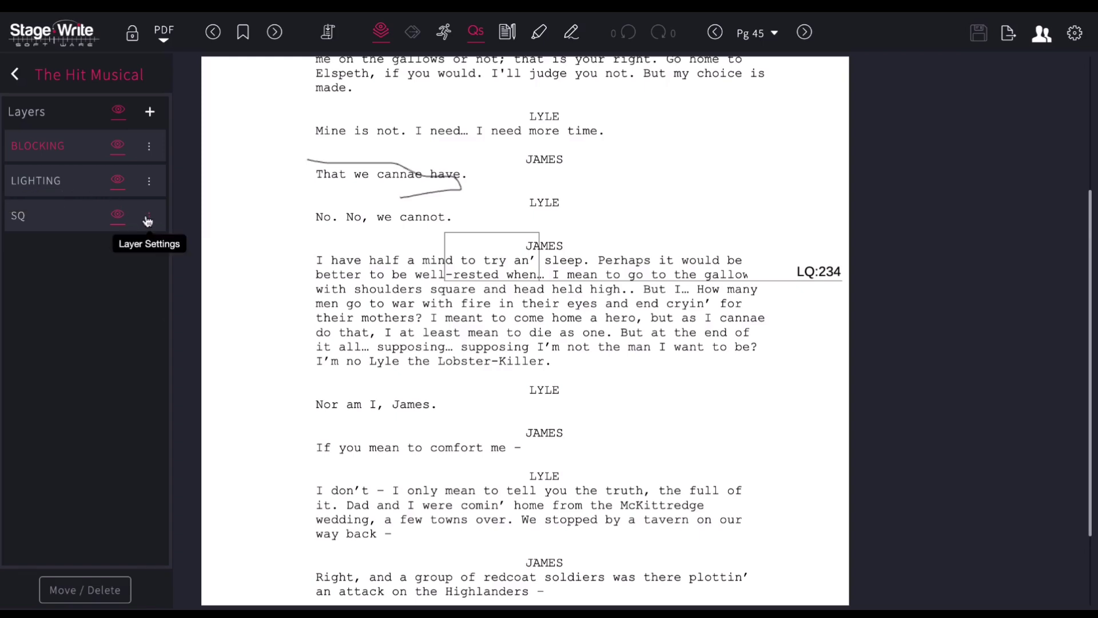
Step: Create a fourth layer named Props beneath SQ
left_click(150, 112)
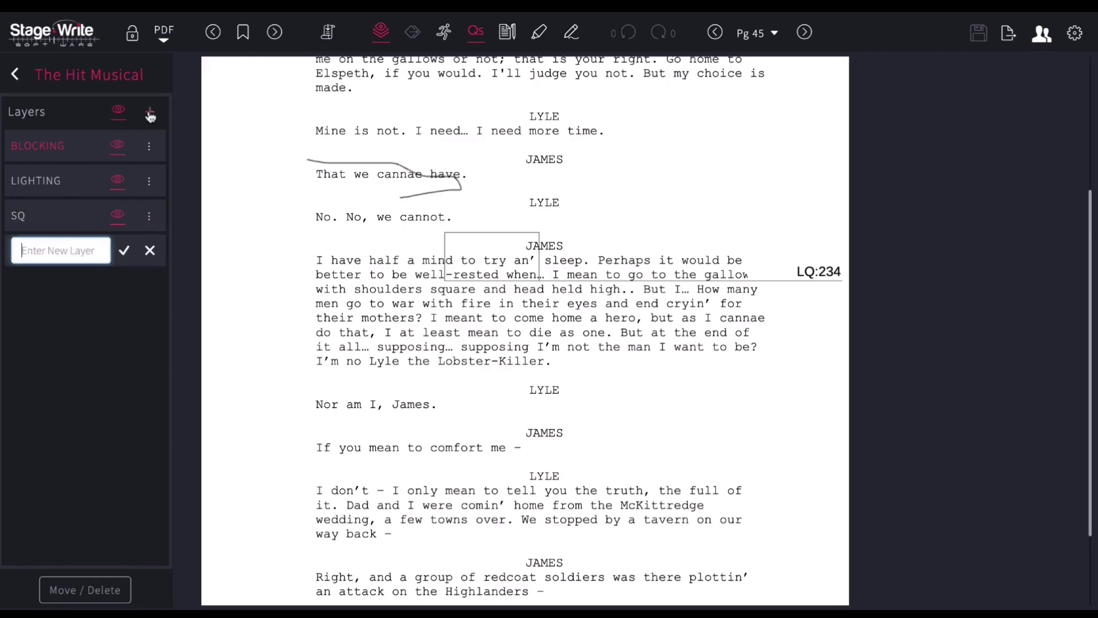
type("Propt")
left_click(124, 250)
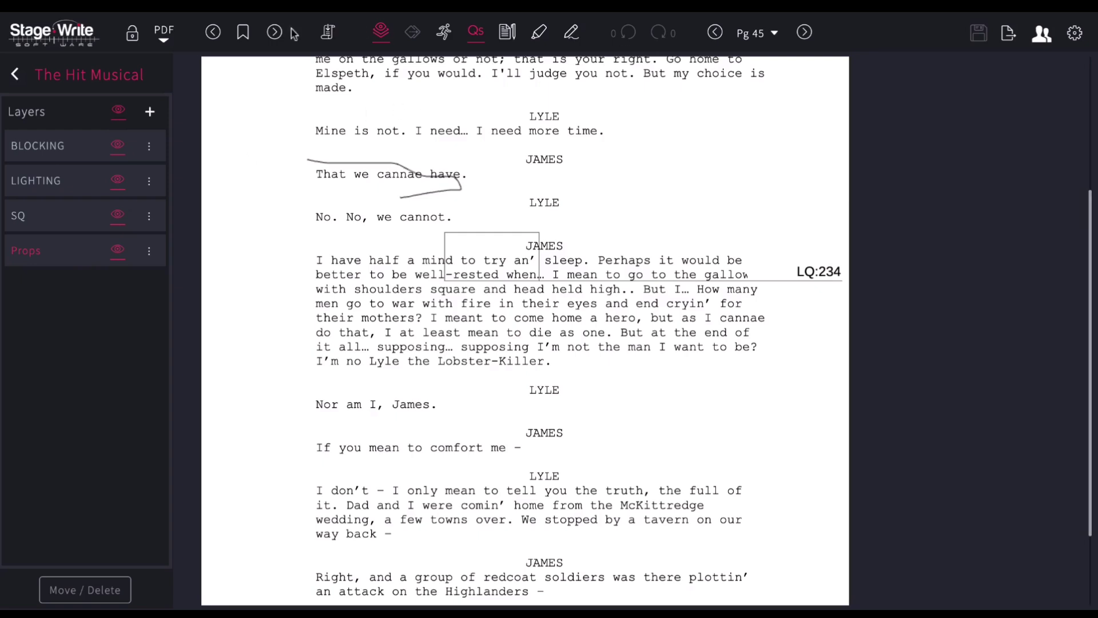
Step: Switch to Charts and PDF view, go to Scene 1: The Prison, and expand Opening Number
left_click(164, 32)
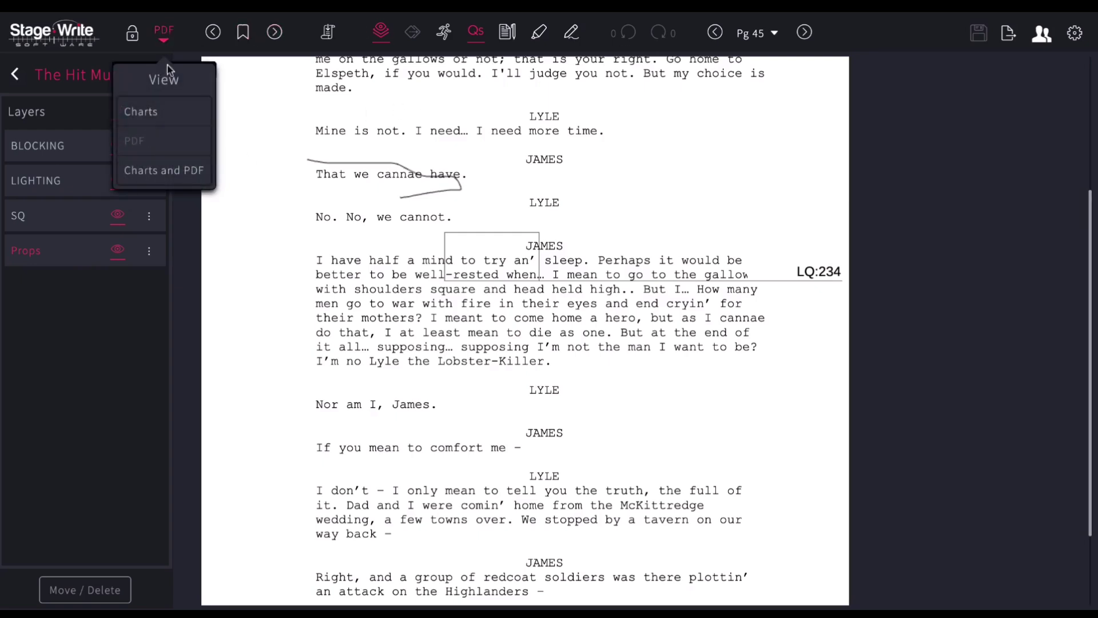
left_click(164, 170)
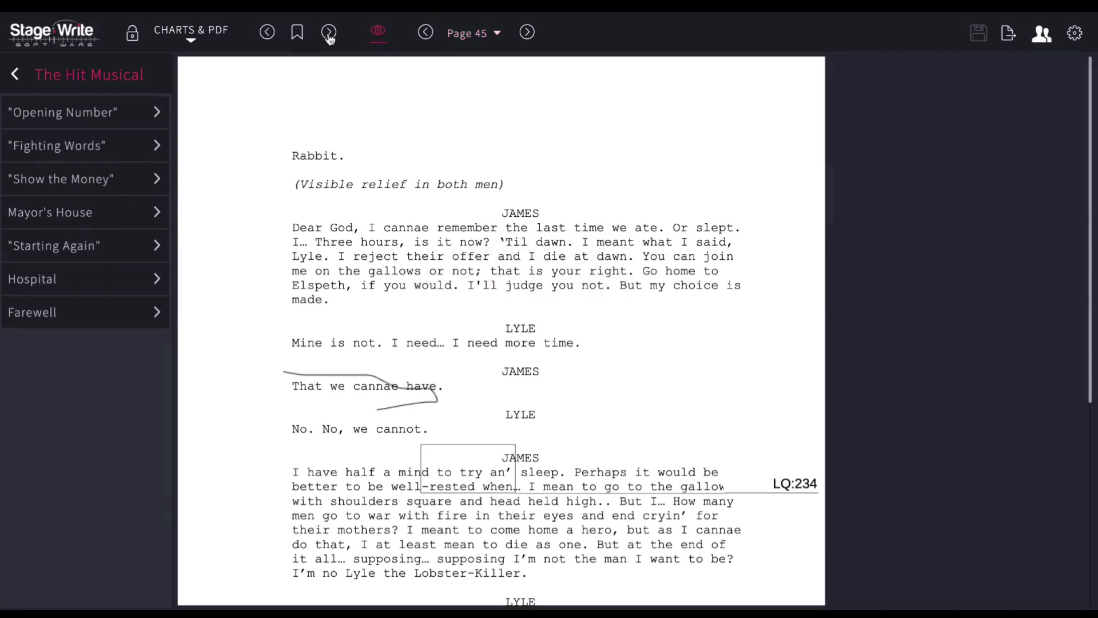
left_click(296, 32)
left_click(294, 104)
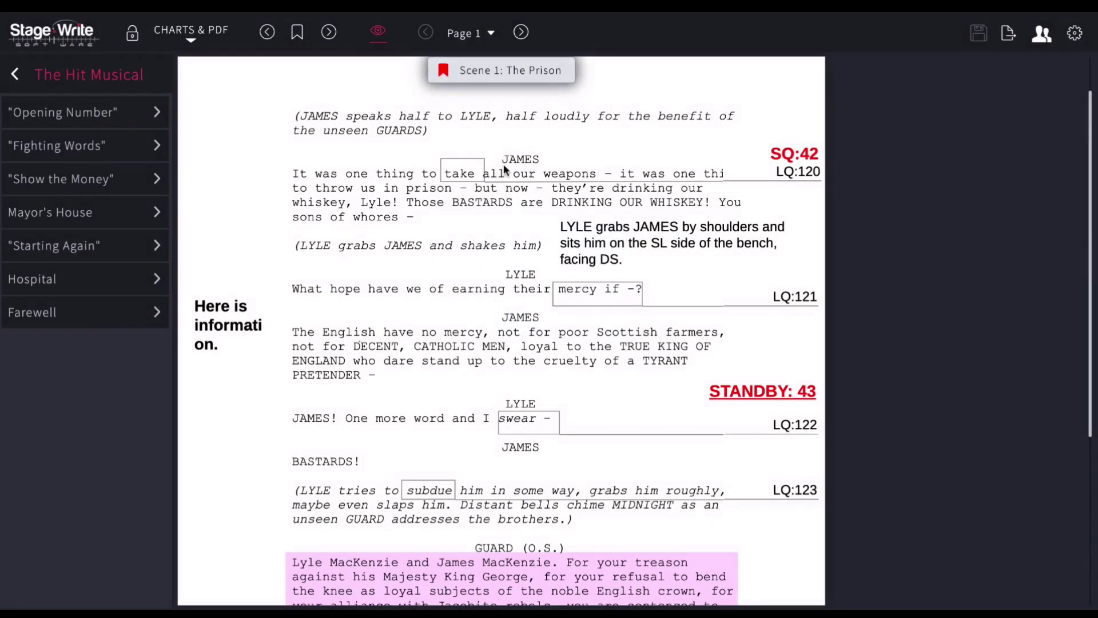
left_click(121, 116)
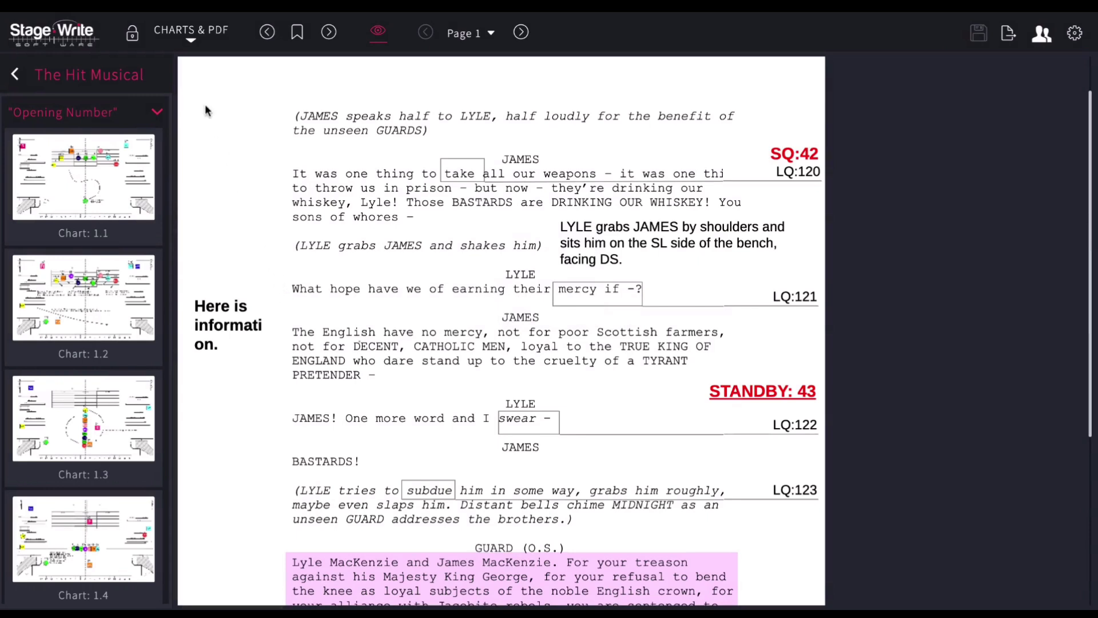
Step: Link Charts 1.1, 1.2 and 1.3 to the top, middle and lower passages of page 1
left_click_drag(206, 110, 215, 269)
left_click_drag(106, 174, 331, 153)
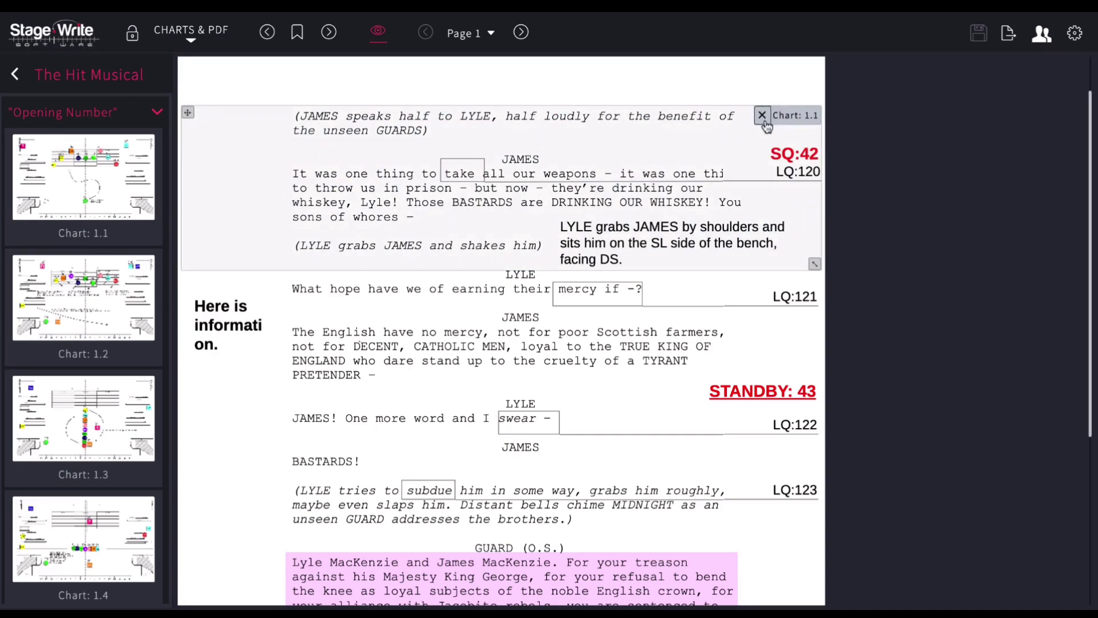
left_click_drag(189, 274, 208, 442)
left_click_drag(72, 309, 252, 357)
scroll(252, 357, "down", 2)
left_click_drag(213, 327, 231, 527)
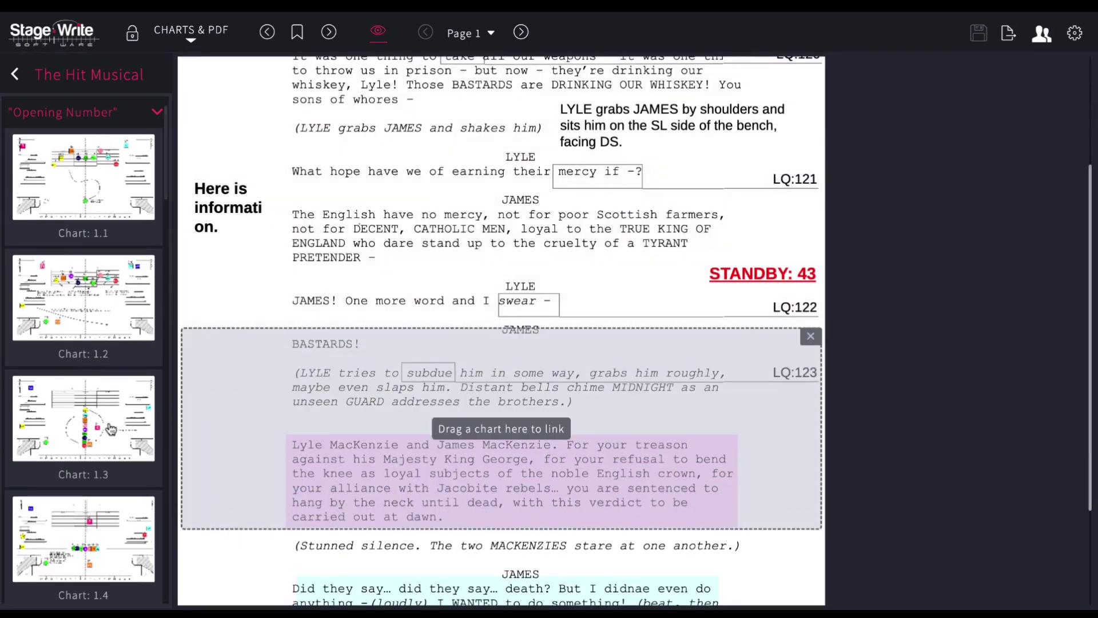
left_click_drag(103, 426, 286, 409)
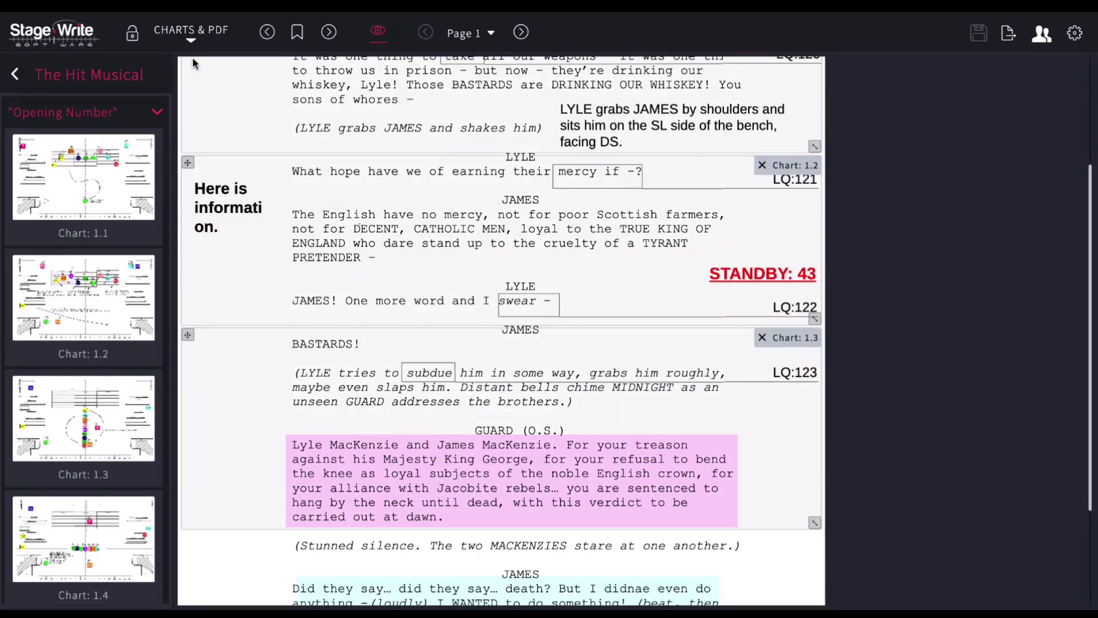
Step: Return to PDF-only view and open script page 3 from Chart 1.2's linked pages
left_click(192, 44)
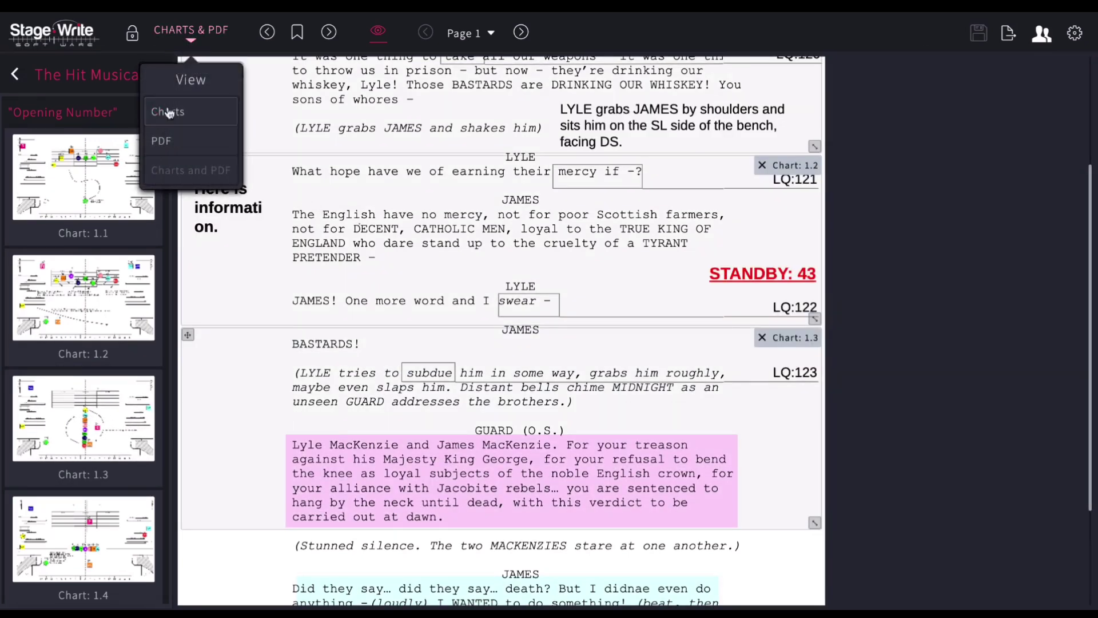
left_click(168, 149)
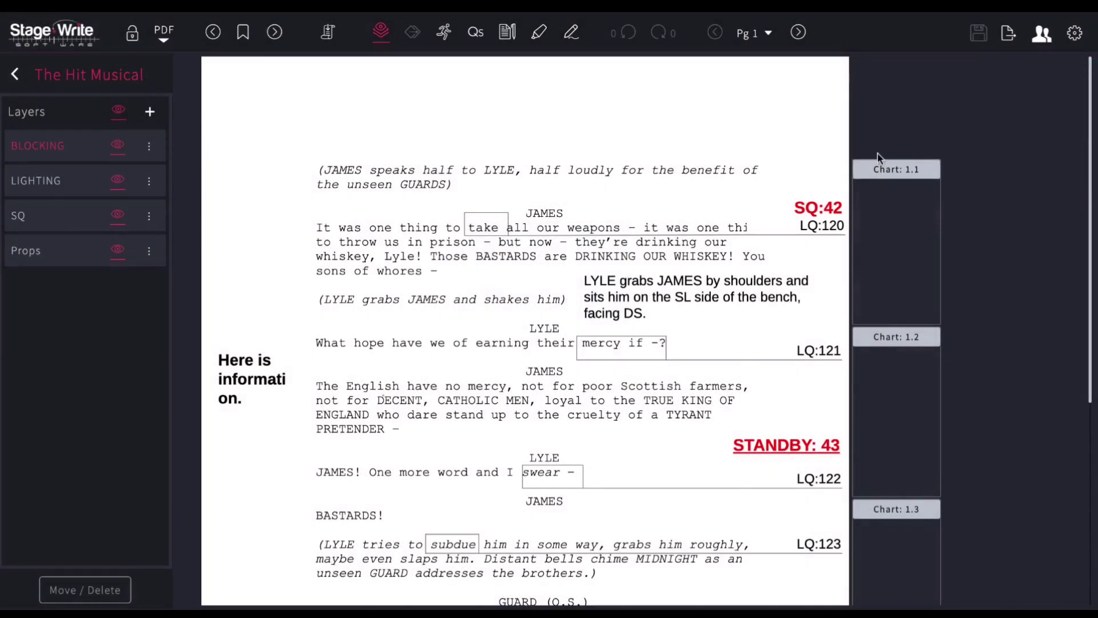
left_click(893, 338)
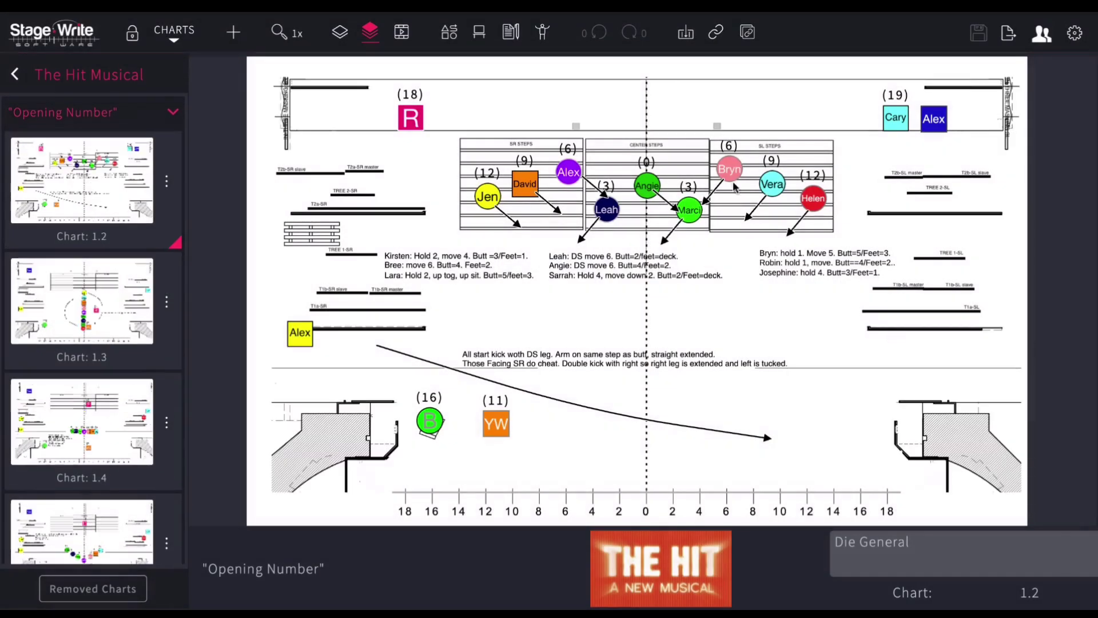
left_click(718, 32)
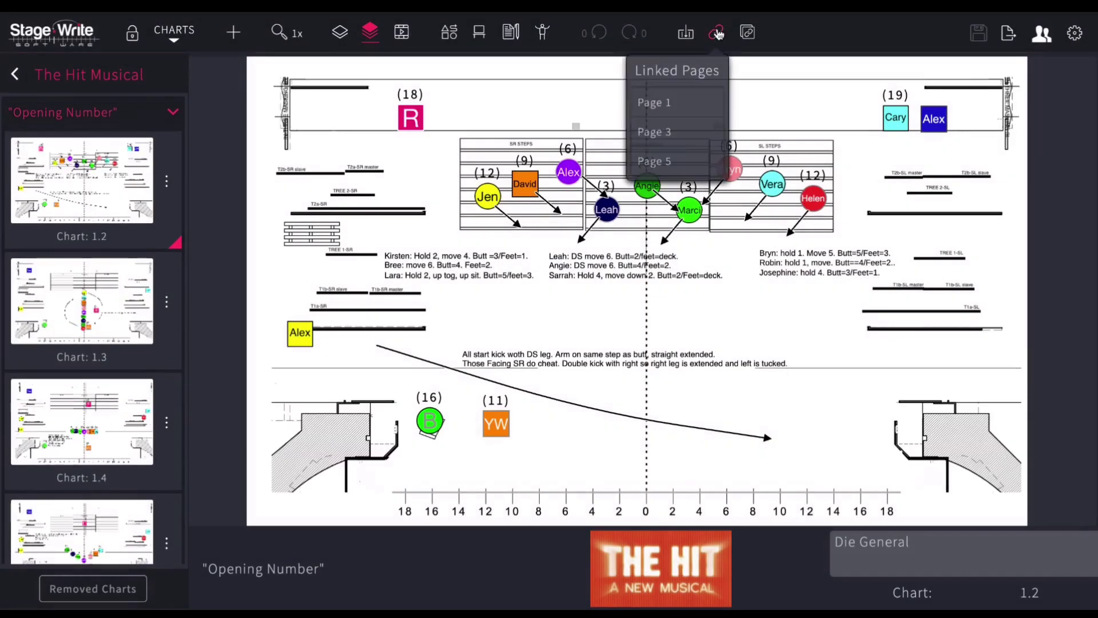
left_click(689, 130)
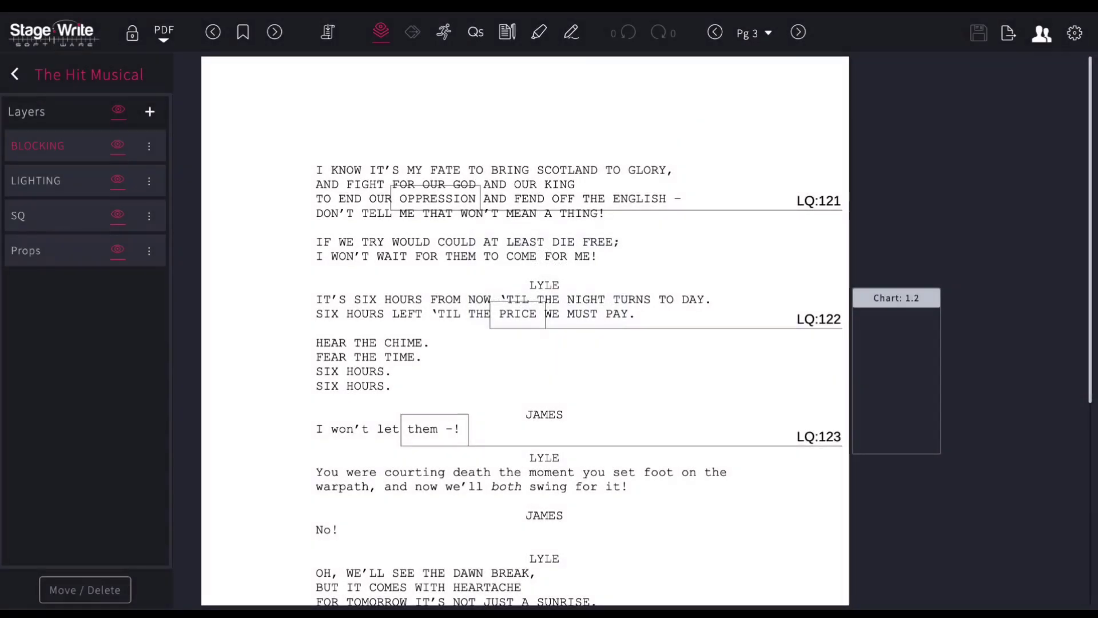